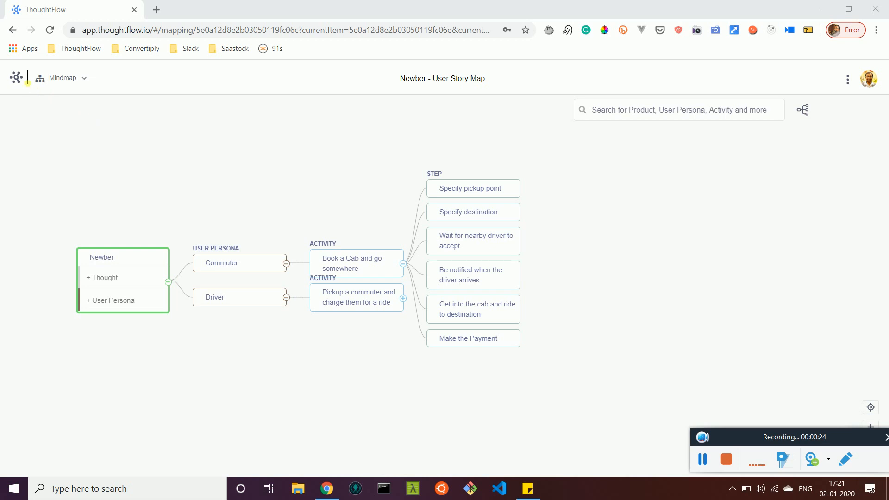
- Create a new map titled "ThoughtFlow Website Map" from scratch, starting from the record "ThoughtFlow Website"
left_click(23, 79)
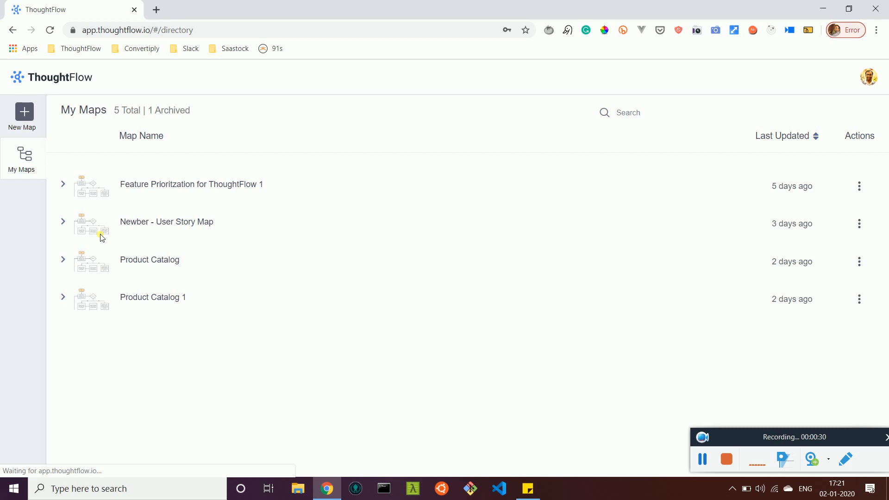
left_click(26, 116)
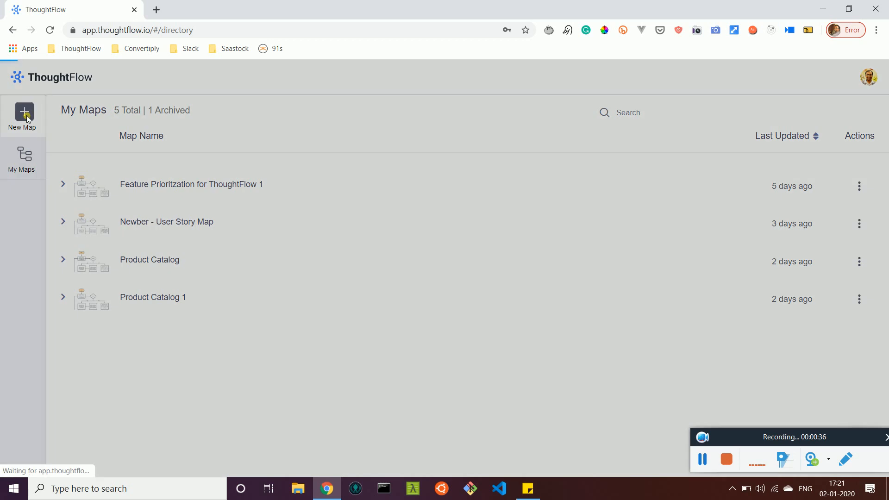
left_click(348, 147)
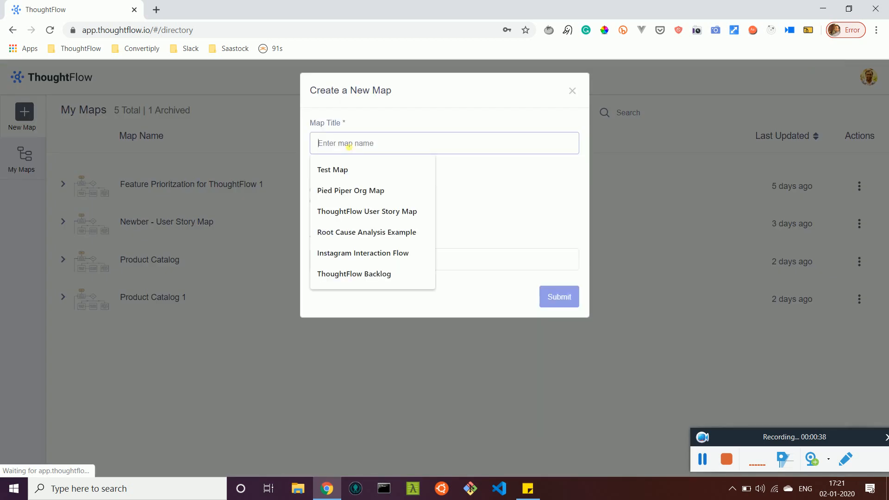
type("ThoughtFlow Website Map")
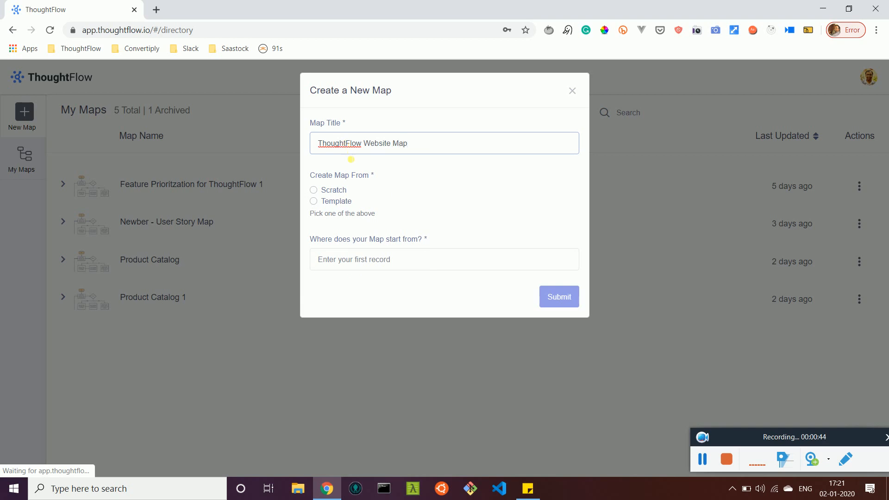
left_click(314, 190)
left_click(364, 266)
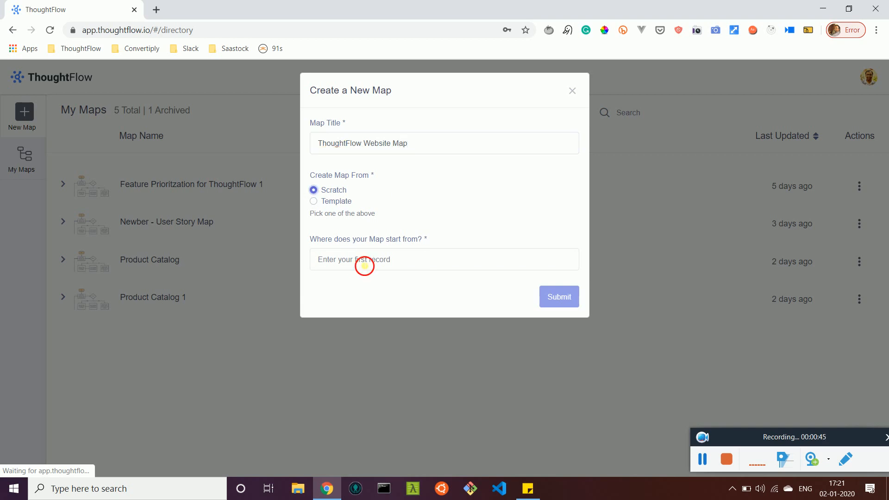
type("Thou")
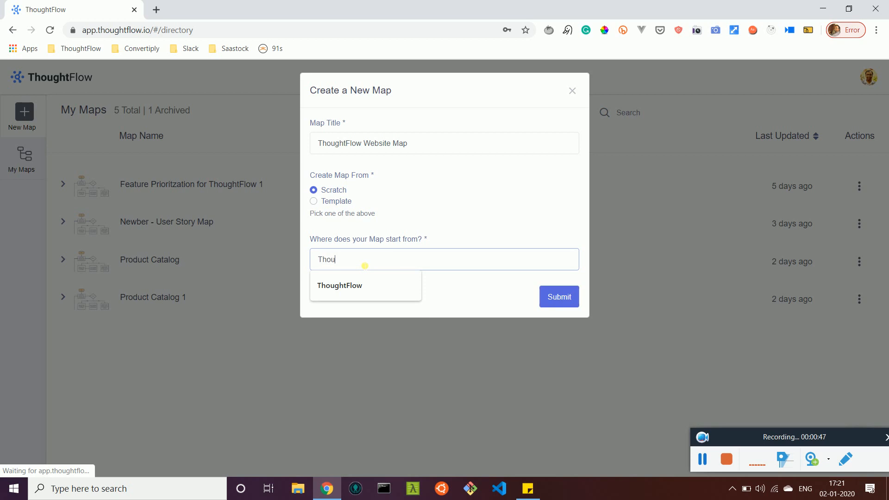
type("ghtFlow Website")
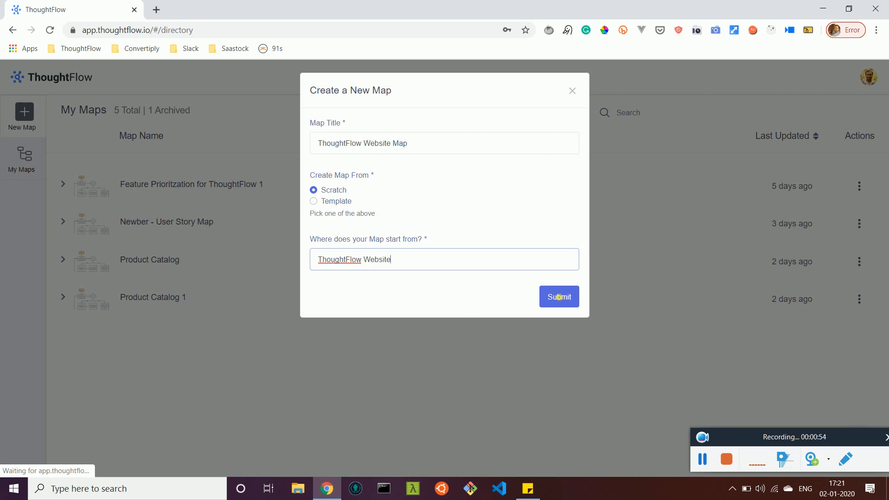
left_click(561, 299)
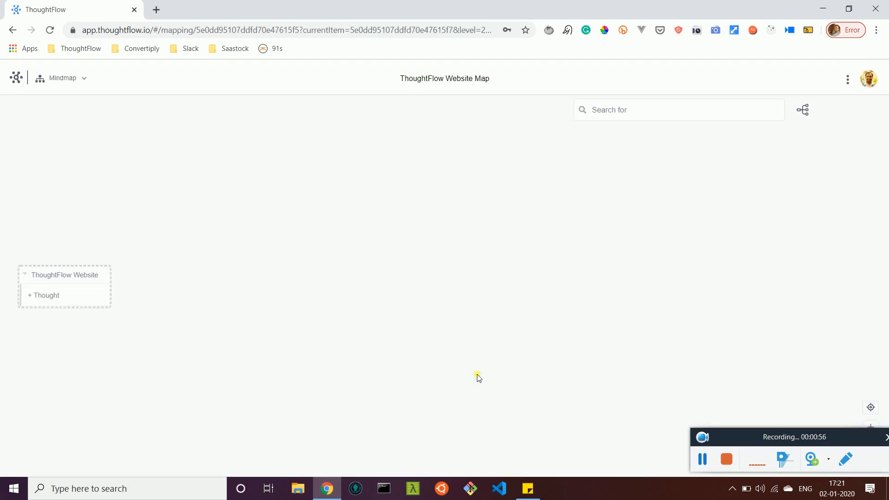
- Assign the concept "Website" to the ThoughtFlow Website node in the mindmap
left_click(869, 80)
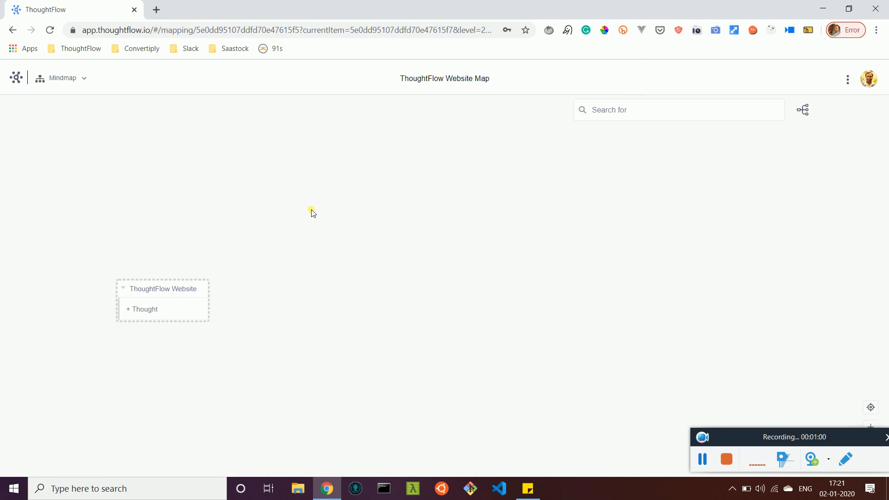
left_click(106, 257)
left_click(141, 305)
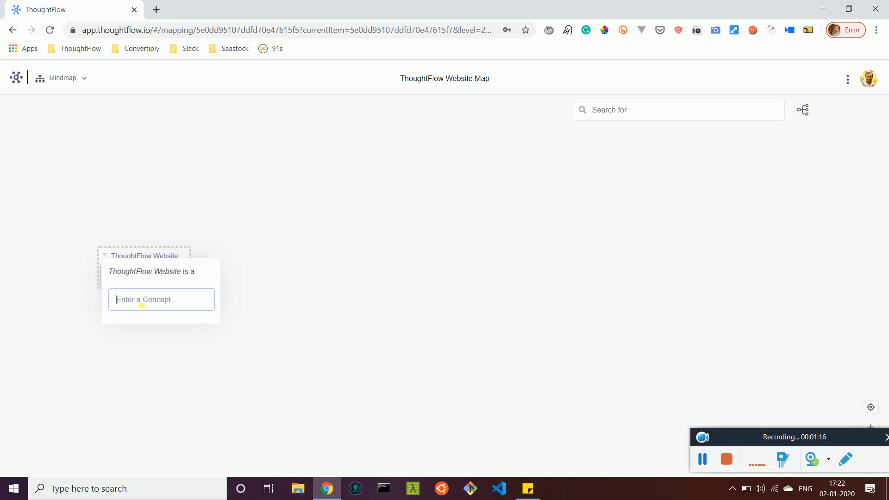
type("Website")
key("Return")
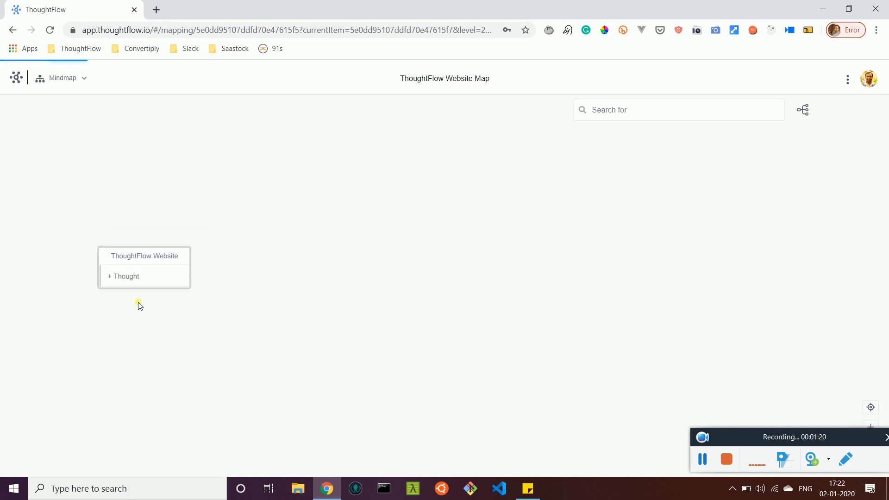
- Switch the map from the mindmap to the Data Structures view
left_click(72, 79)
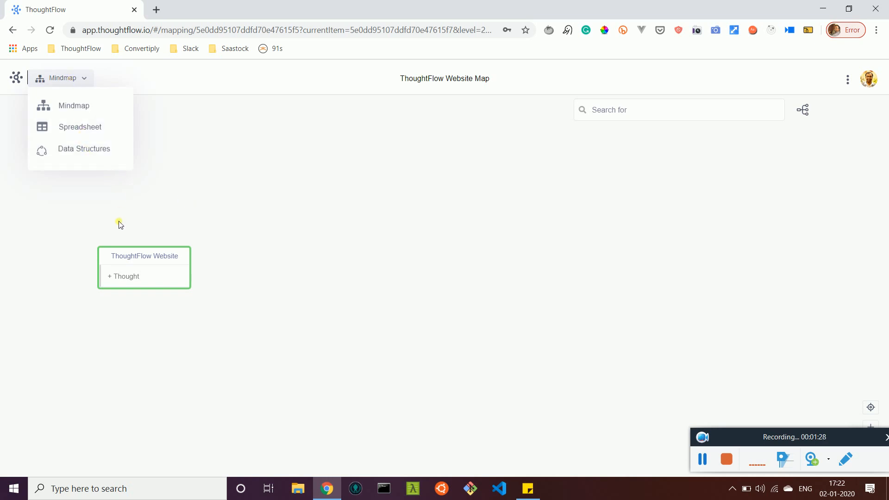
left_click(93, 153)
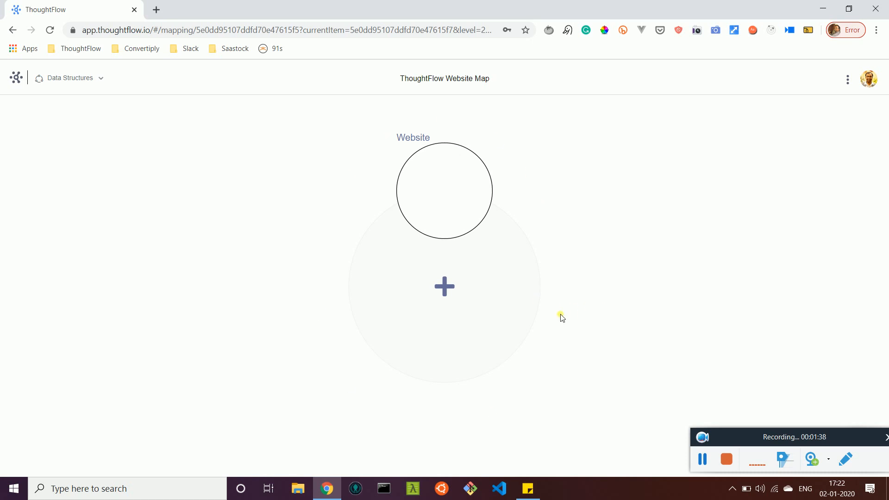
left_click_drag(741, 450, 718, 438)
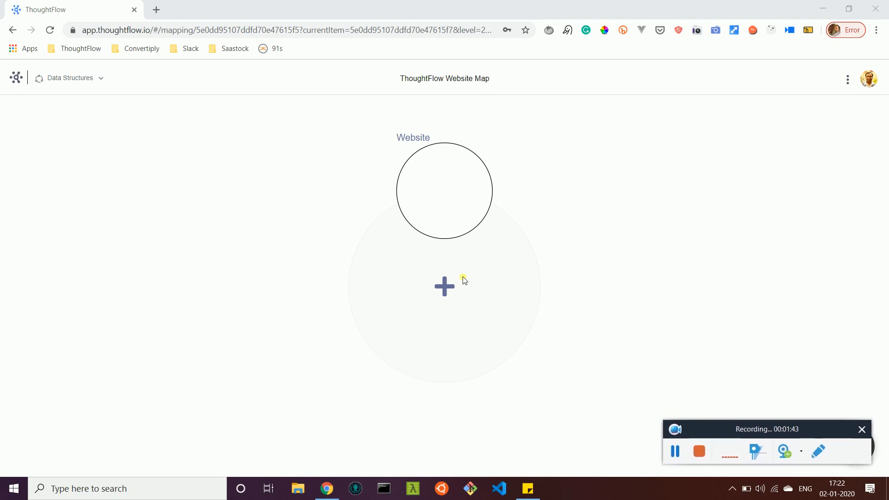
- Add the concepts "Pages" and "Blog Post" to the data structure
left_click(445, 291)
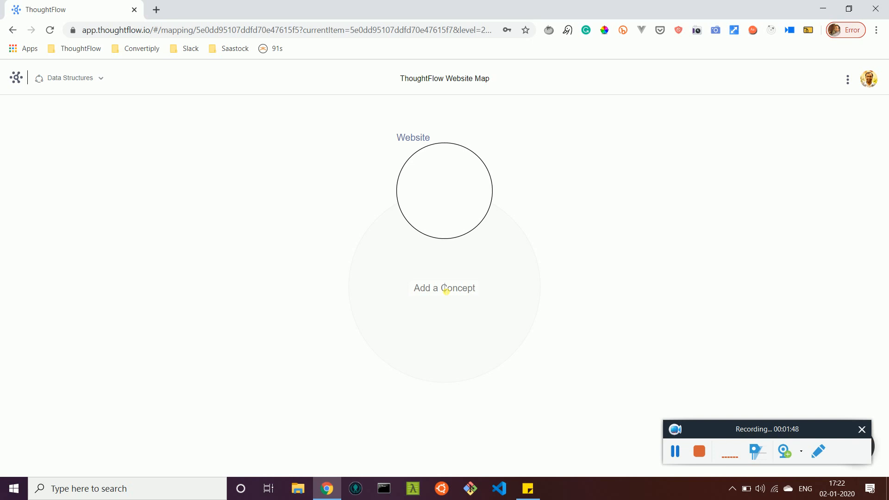
left_click(446, 291)
type("Pages")
key("Return")
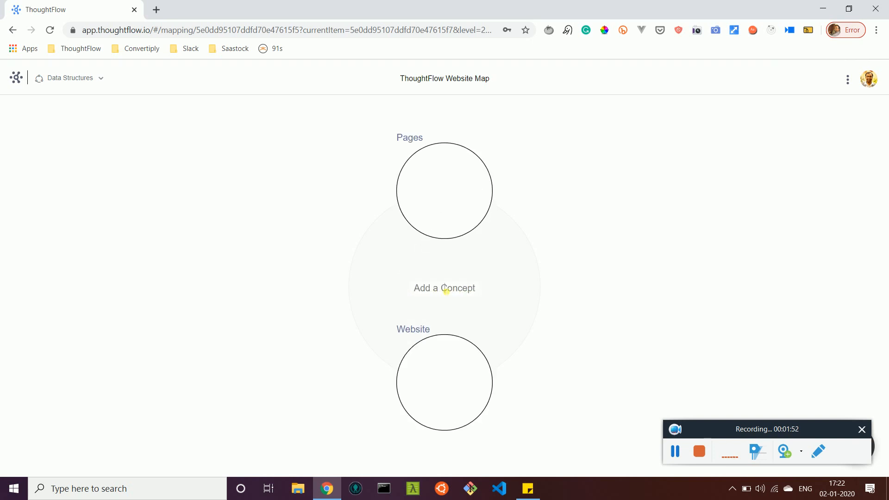
left_click(446, 291)
type("Blog Post")
key("Return")
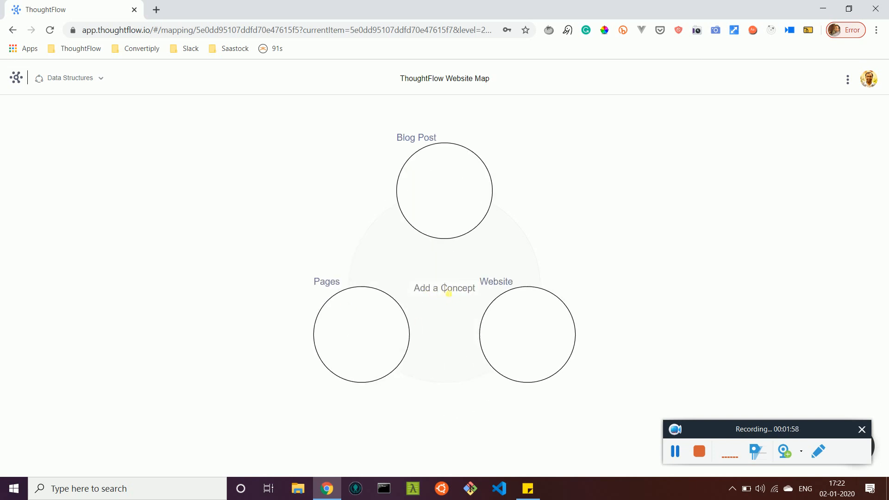
- Add the concepts "Section" and "Link" to the data structure
left_click(449, 293)
type("Section")
key("Return")
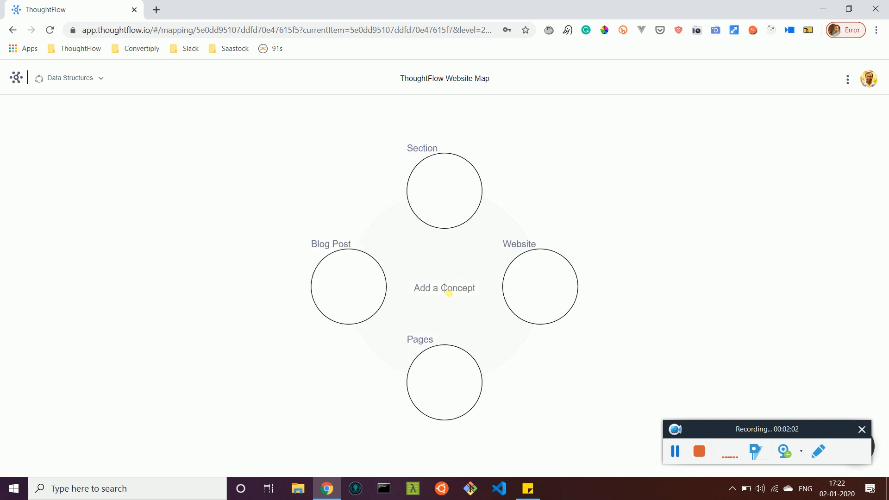
left_click(449, 294)
type("Links")
key("BackSpace")
key("Return")
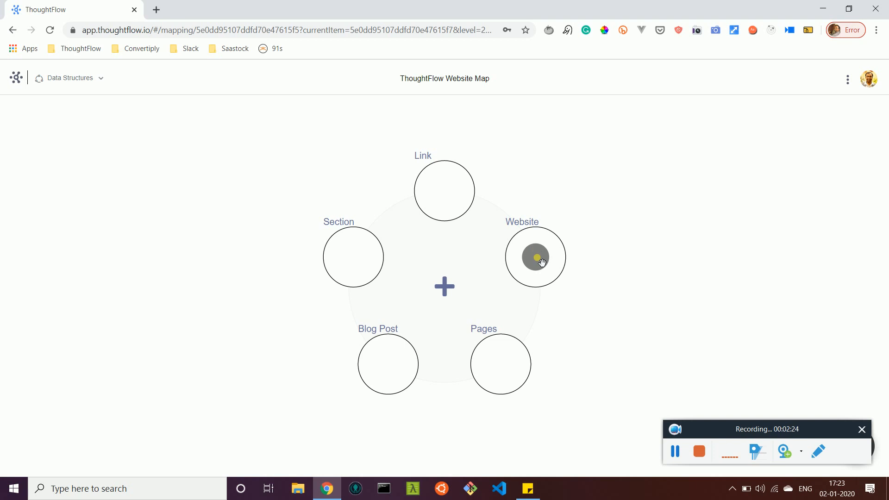
- Draw relations from Website to Pages, Pages to Section, Website to Blog Post, Section to Link, and Link to Pages
left_click_drag(539, 260, 499, 364)
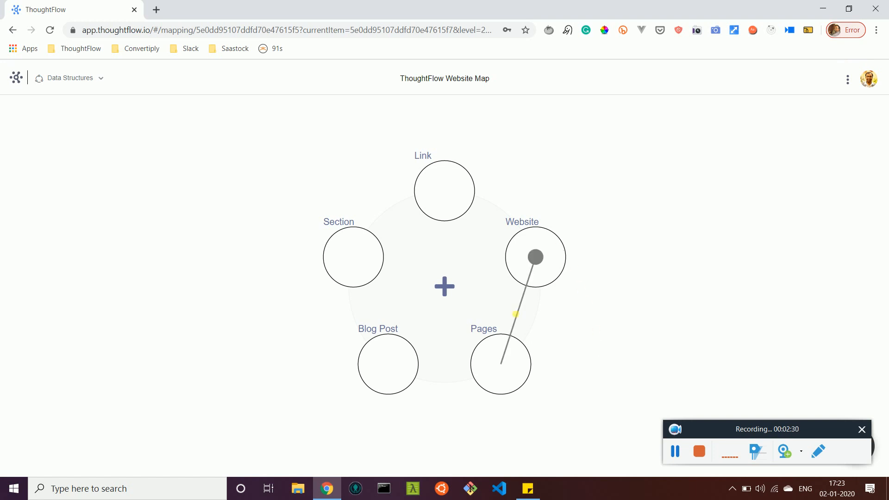
left_click_drag(500, 370, 340, 256)
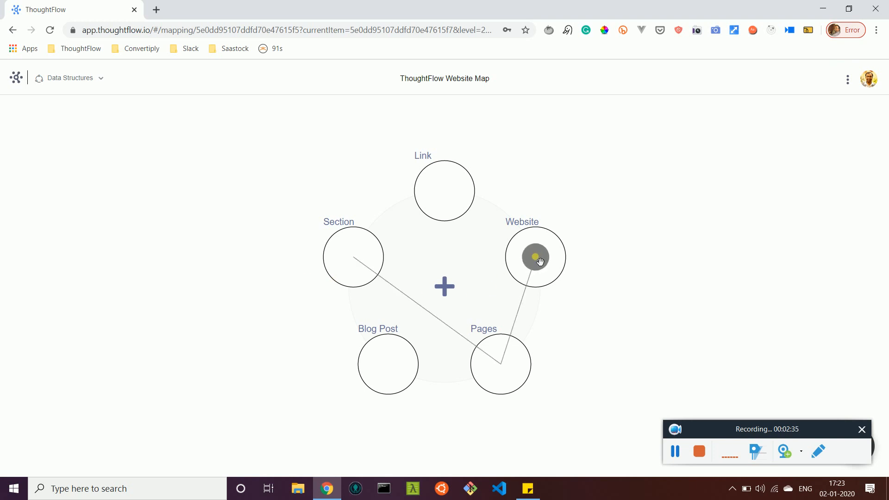
left_click_drag(535, 257, 364, 363)
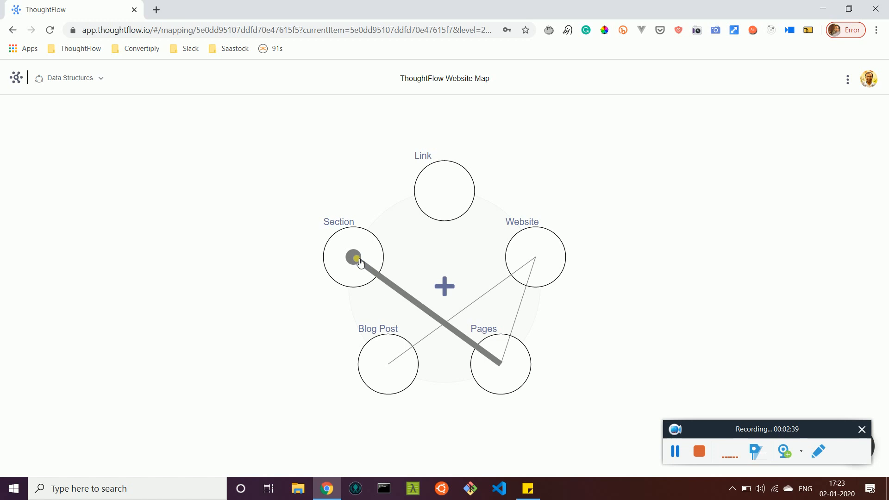
left_click_drag(353, 257, 440, 202)
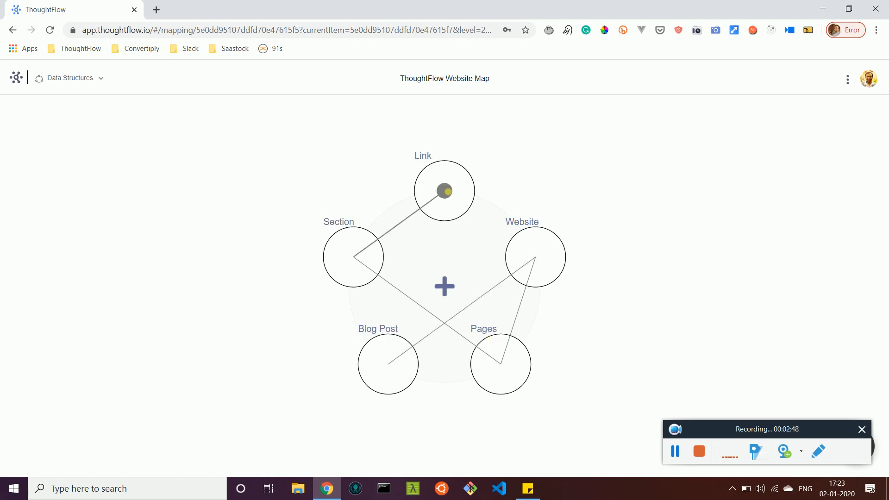
left_click_drag(445, 190, 503, 369)
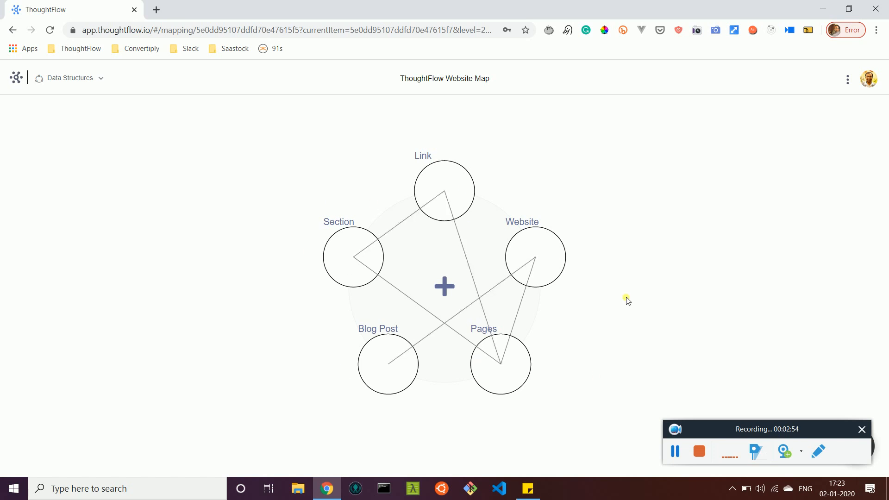
- Define the Website–Pages relation as "contains" and "are in a", with One Website mapped to Multiple Pages, and save it
left_click(523, 300)
left_click(720, 141)
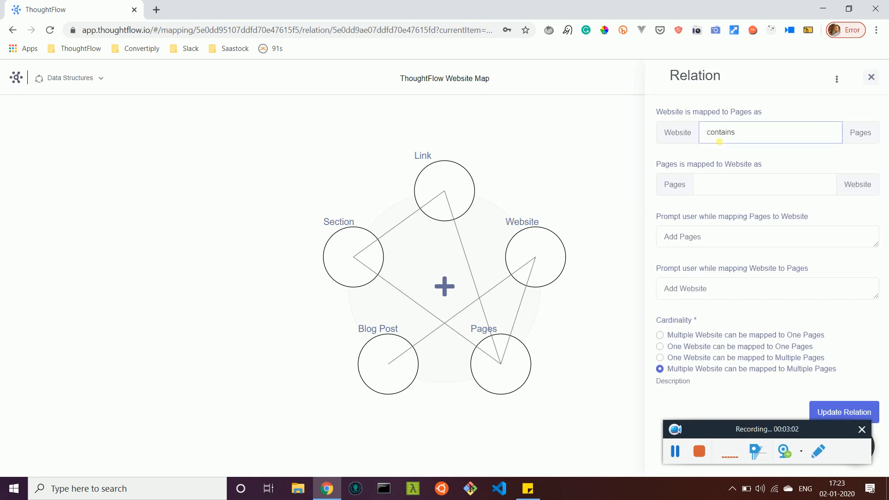
key("Tab")
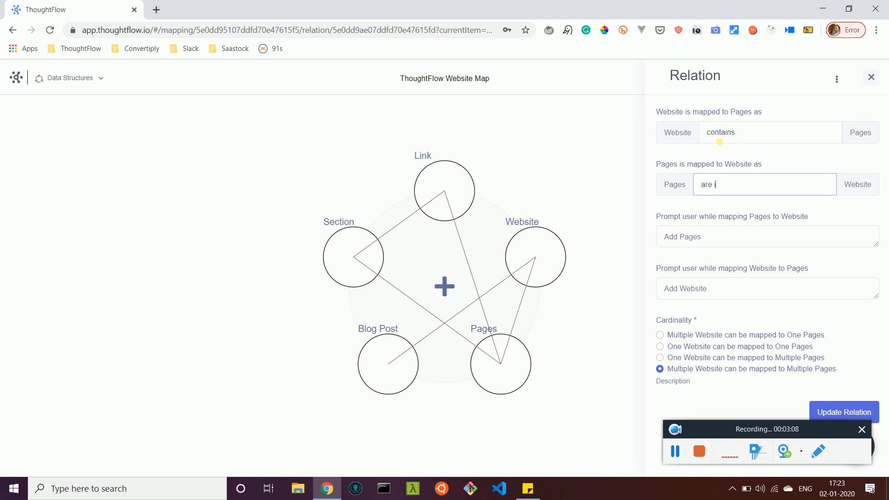
type("are in a")
left_click(659, 358)
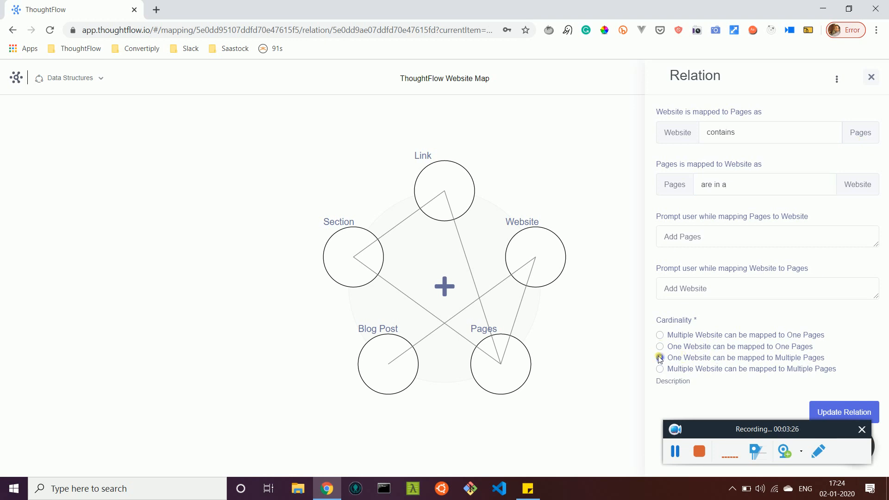
left_click_drag(711, 434, 709, 441)
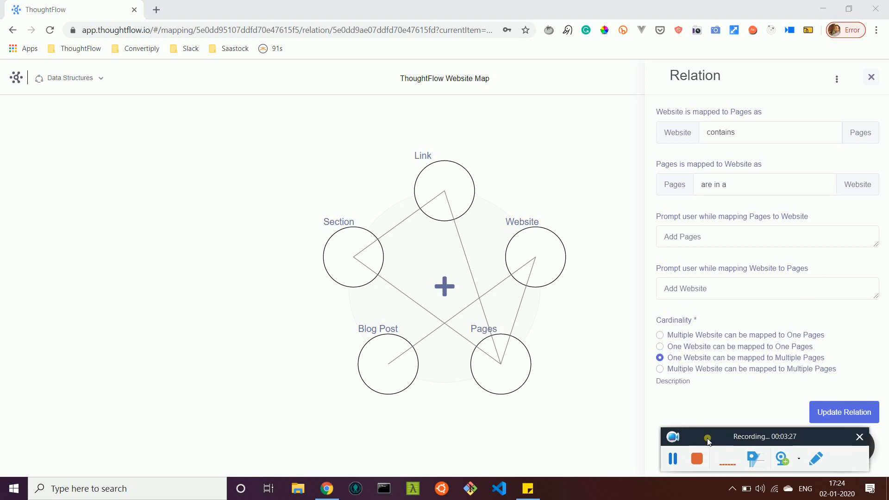
left_click(848, 418)
left_click(872, 76)
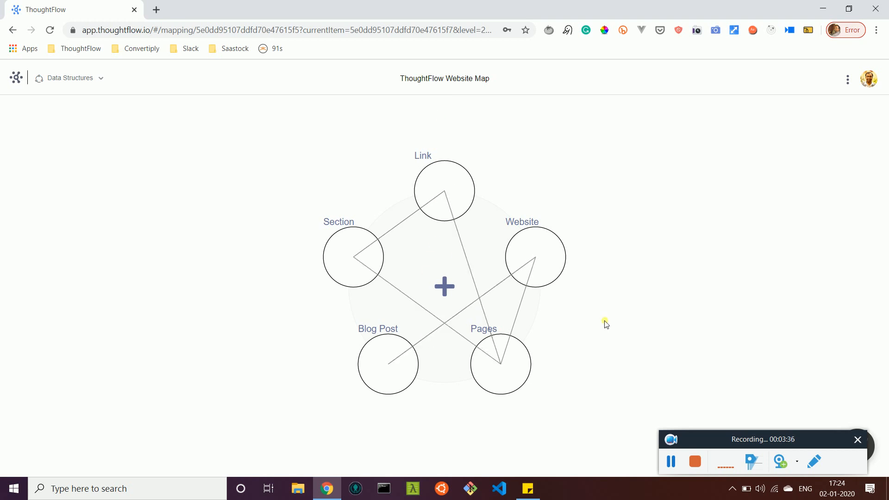
- Set the Website–Blog Post relation's cardinality to One Website mapped to Multiple Blog Post and update it
left_click(504, 286)
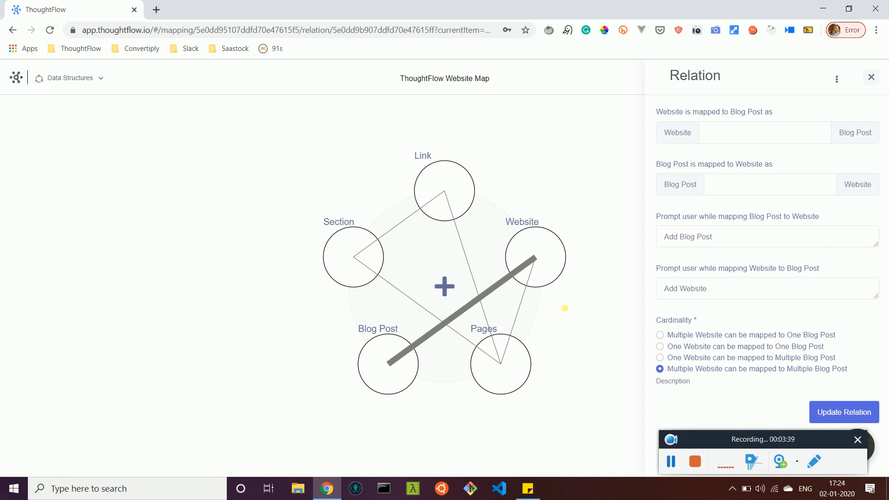
left_click(659, 358)
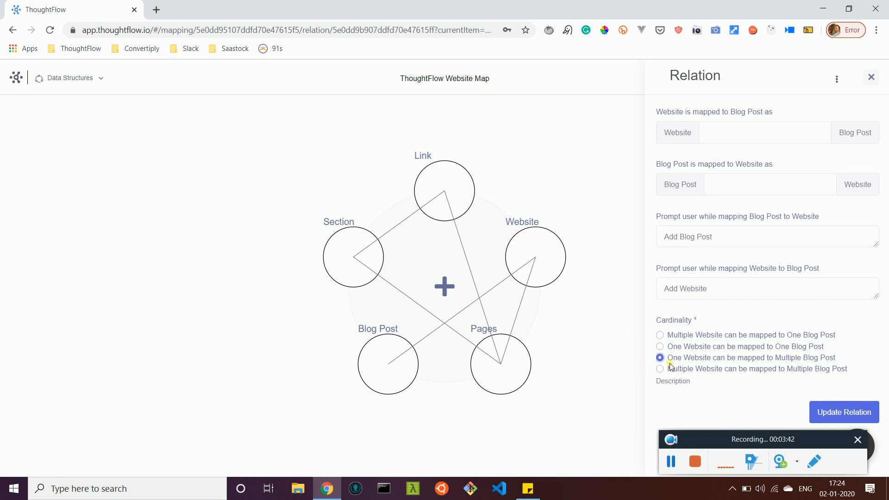
left_click(837, 416)
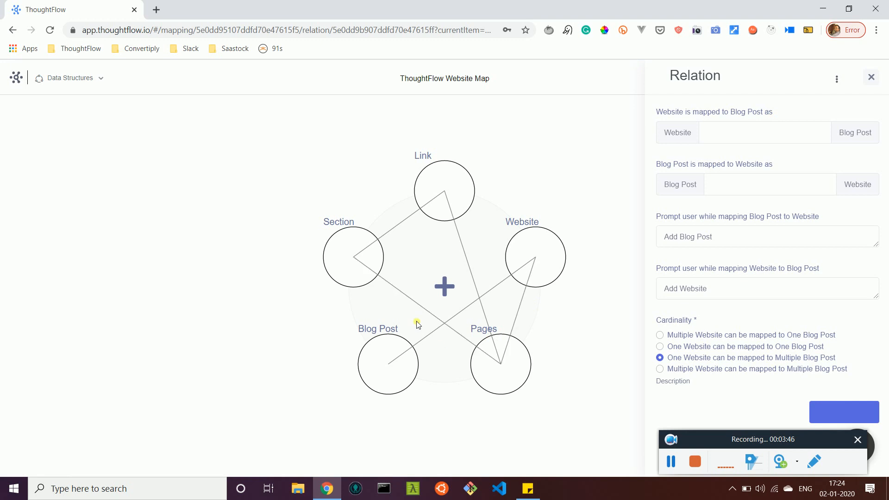
- Set the Pages–Section relation's cardinality to One Pages mapped to Multiple Section and update it
left_click(391, 287)
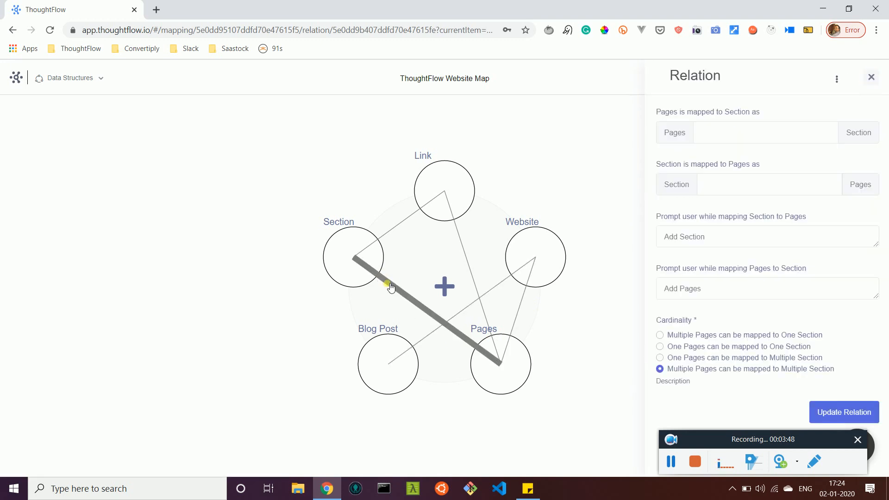
left_click(660, 357)
left_click(856, 418)
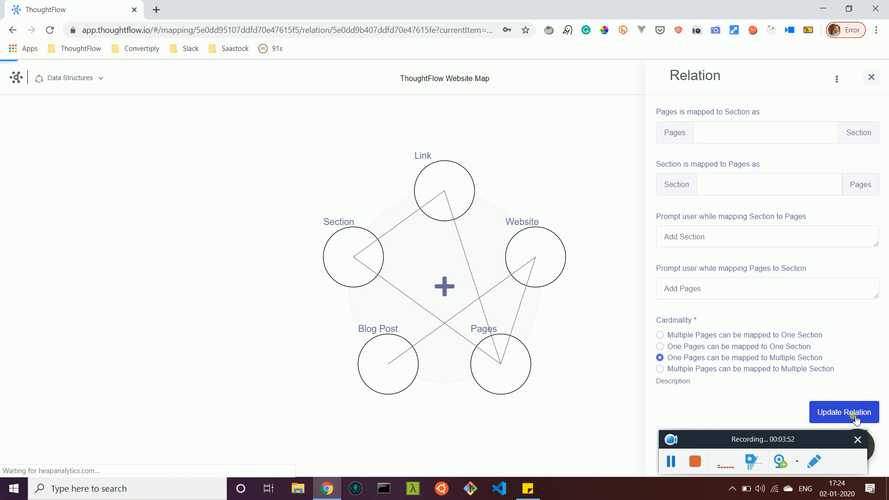
- Set the Section–Link relation's cardinality to One Section mapped to Multiple Link and update it
left_click(403, 224)
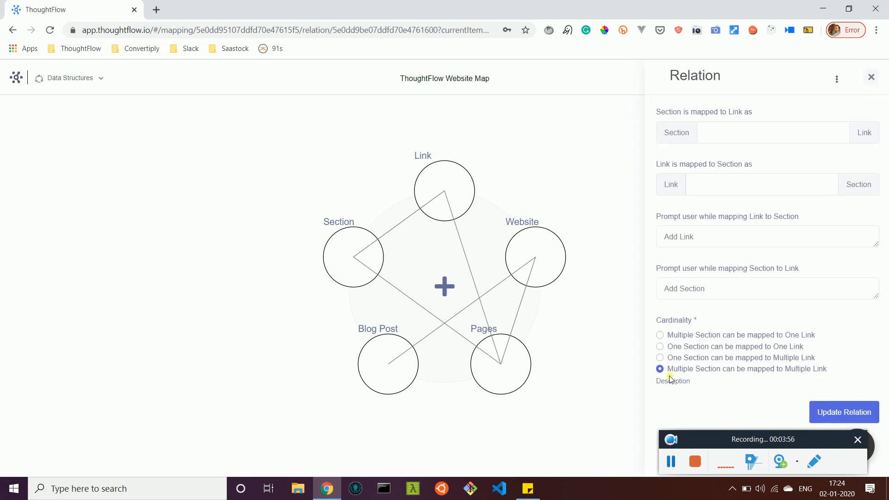
left_click(660, 358)
left_click(844, 413)
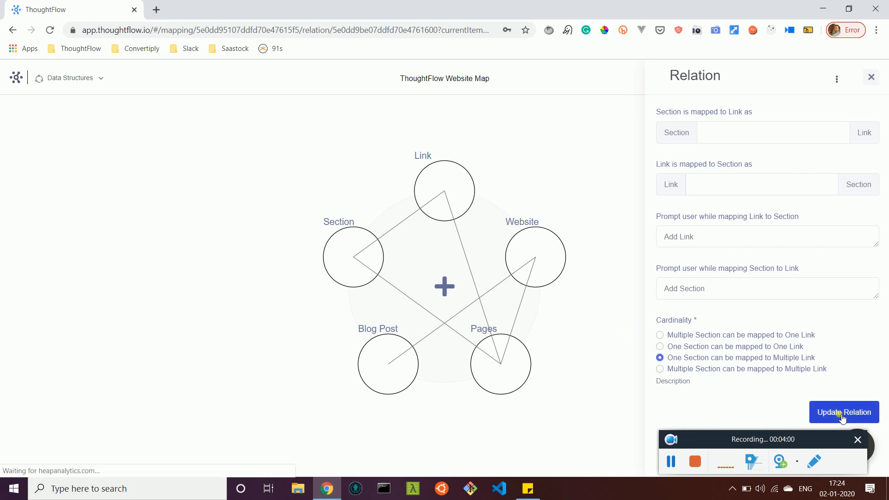
- Set the Link–Pages relation's cardinality to One Link mapped to One Pages, update it and close the relation details
left_click(458, 230)
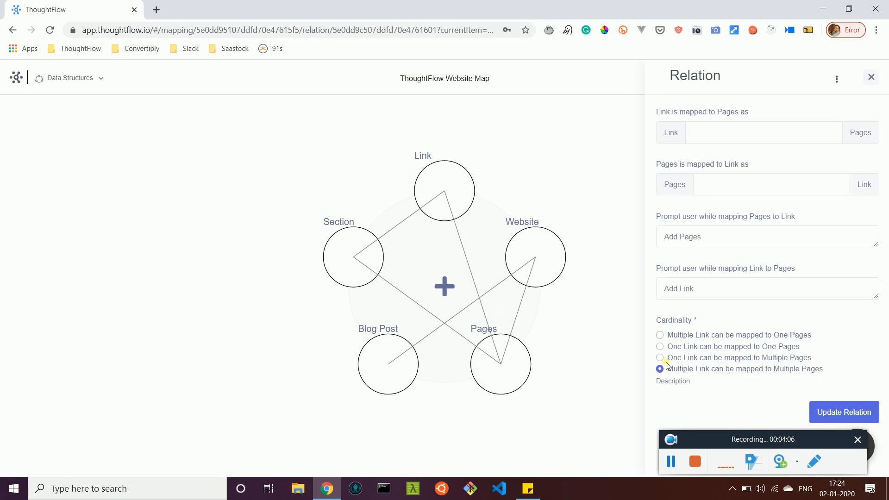
left_click(660, 347)
left_click(844, 411)
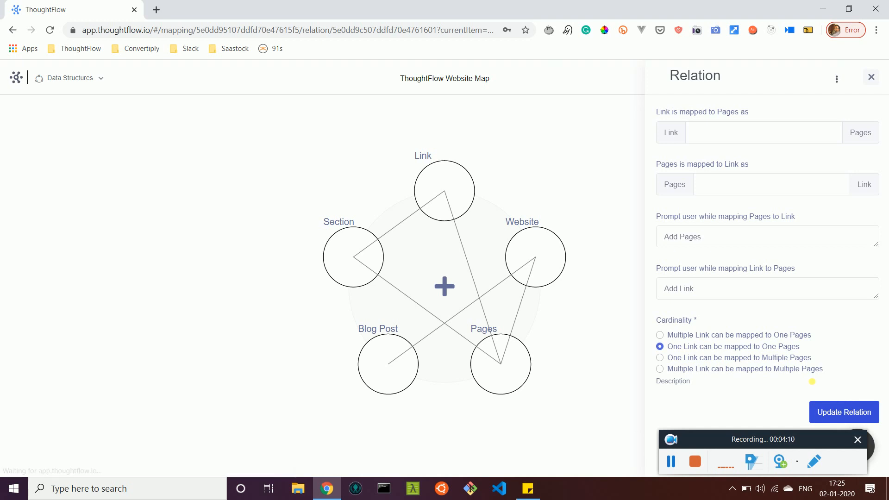
left_click(871, 78)
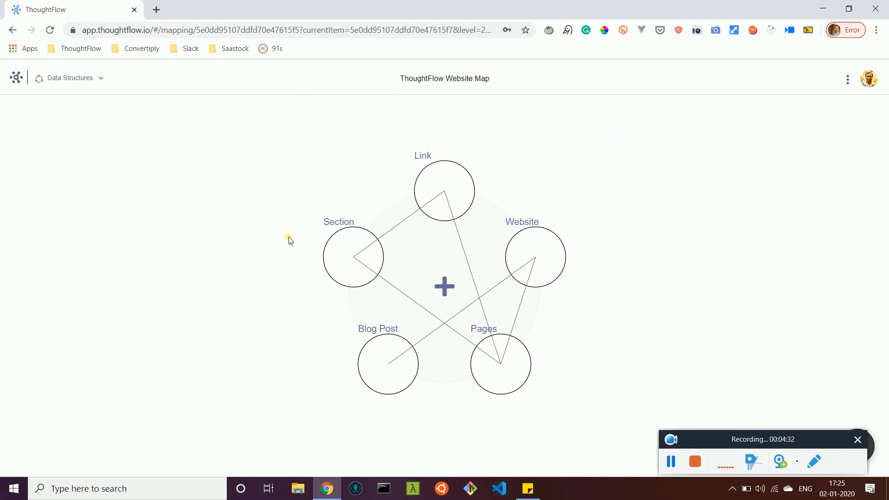
- Switch to the Mindmap view and add "Home Page" to the Pages of the ThoughtFlow Website node
left_click(90, 79)
left_click(79, 100)
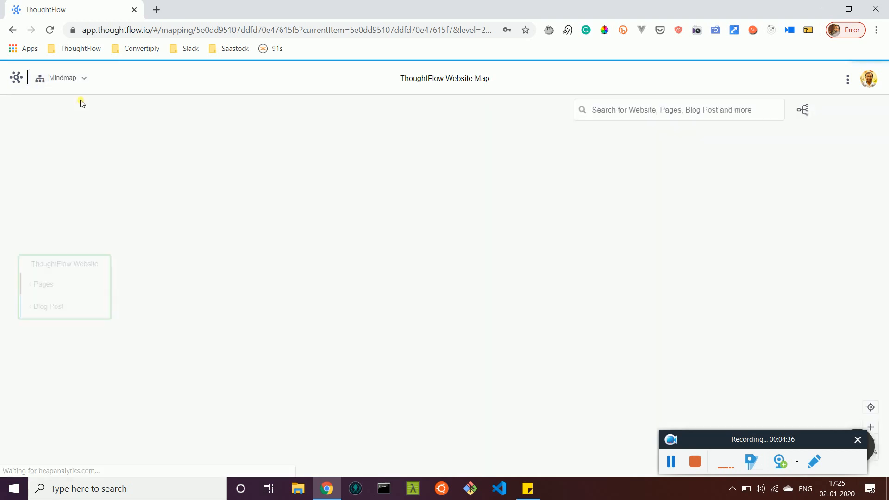
left_click(69, 285)
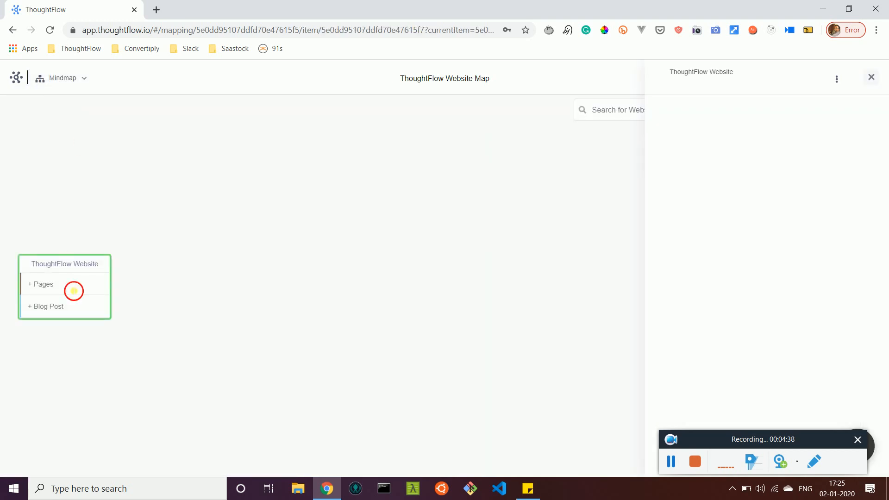
key("Down")
left_click(34, 276)
left_click(90, 287)
left_click(69, 287)
type("Home Page")
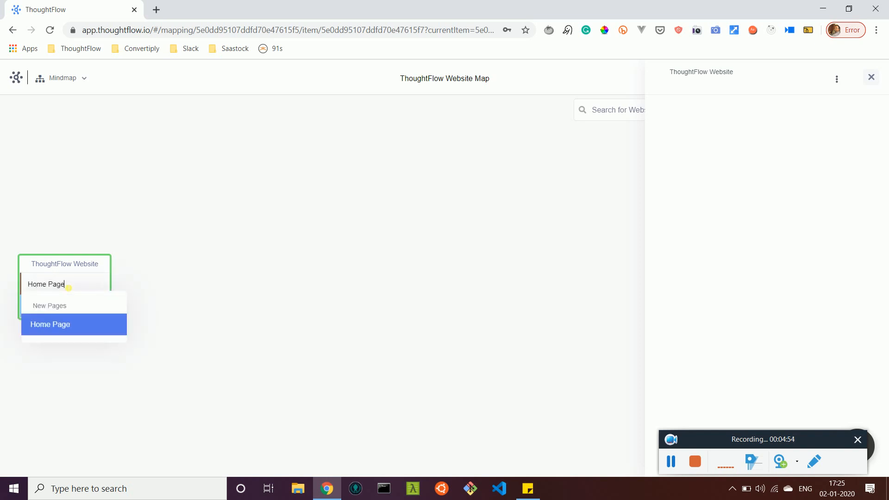
key("Return")
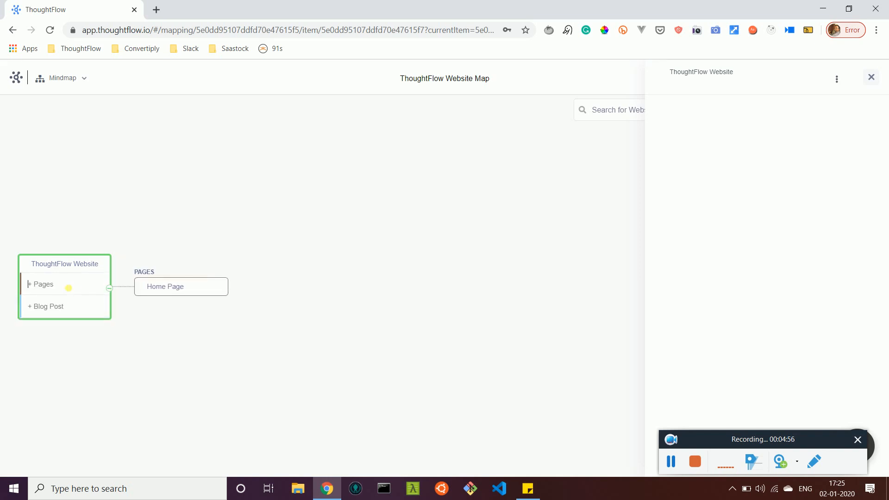
- Add "Pricing Page" and "Contact Us" to the Pages of the ThoughtFlow Website node
type("Pricing Page")
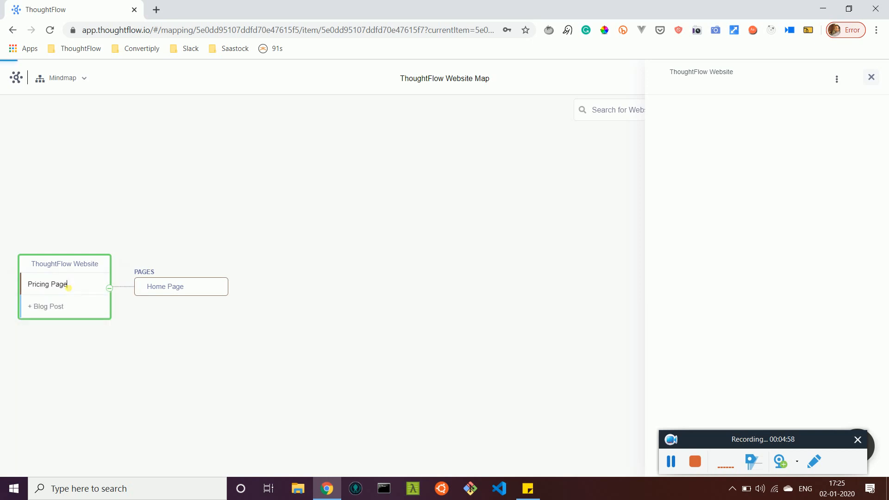
key("Return")
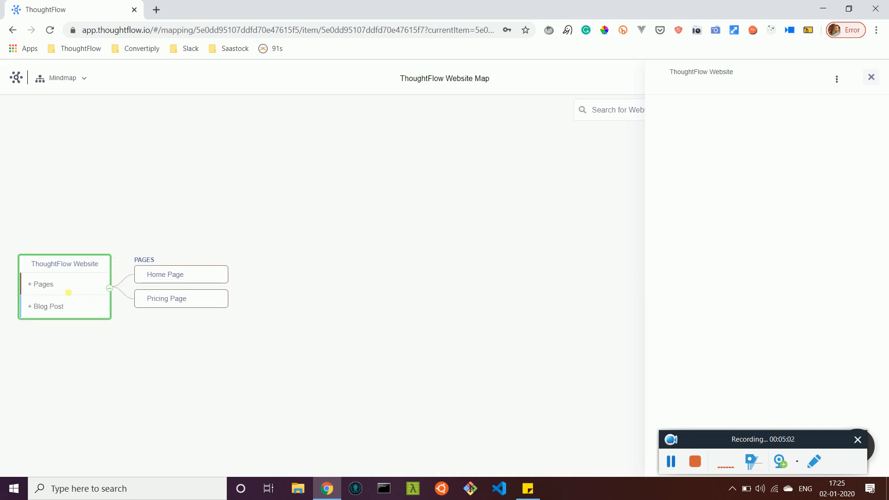
type("Contact Us")
key("Return")
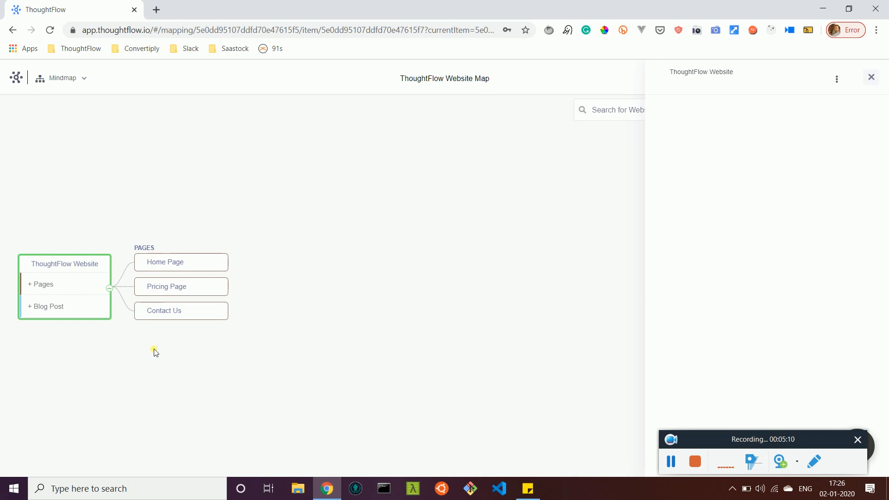
- Add the sections "Home page Header", "Main Headline" and "What is ThoughtFlow" to the Home Page node
left_click(159, 266)
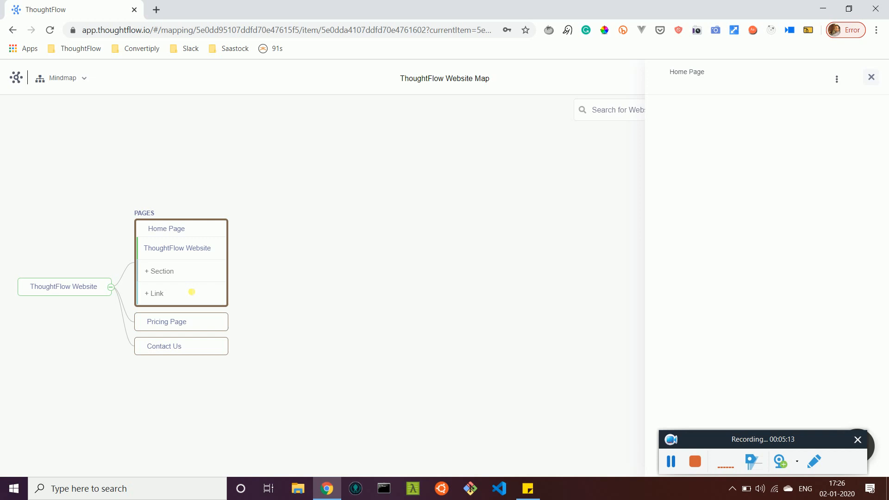
left_click(192, 278)
type("Header")
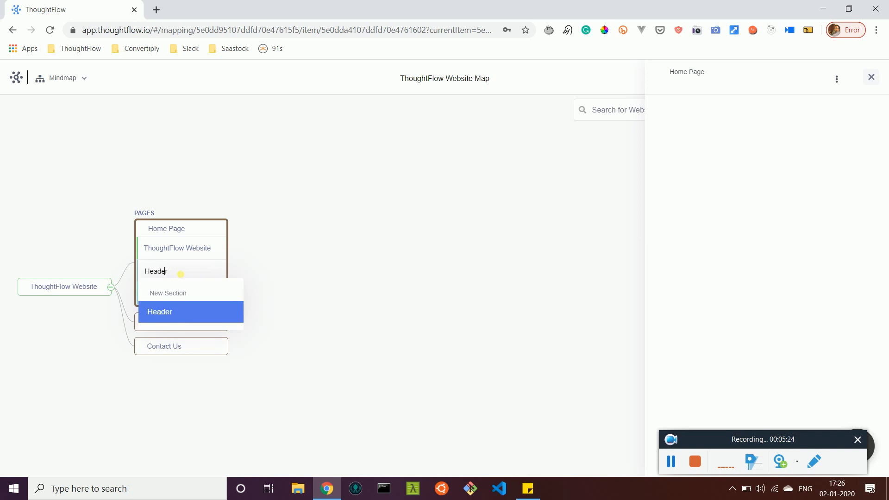
type("Home page")
key("Return")
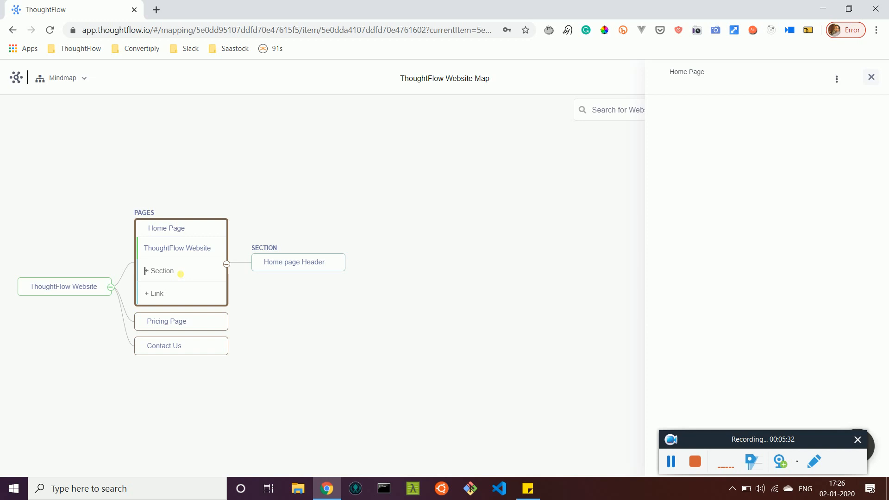
type("Main")
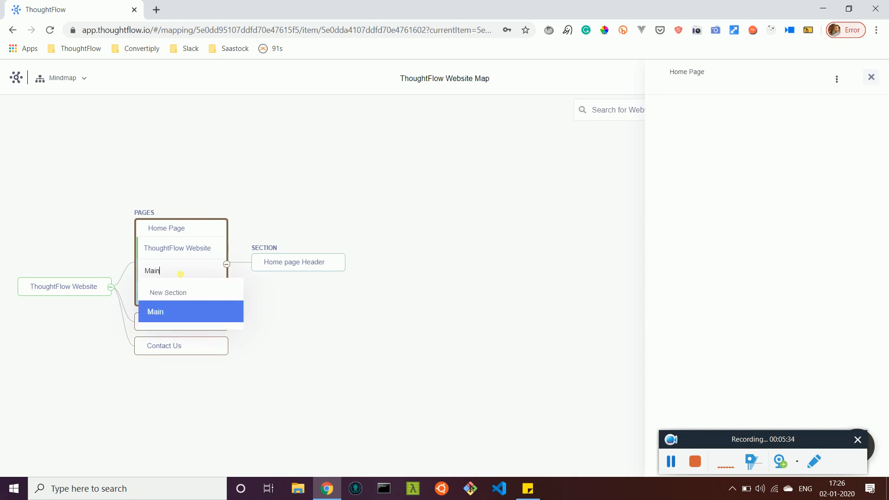
type(" Headline")
key("Return")
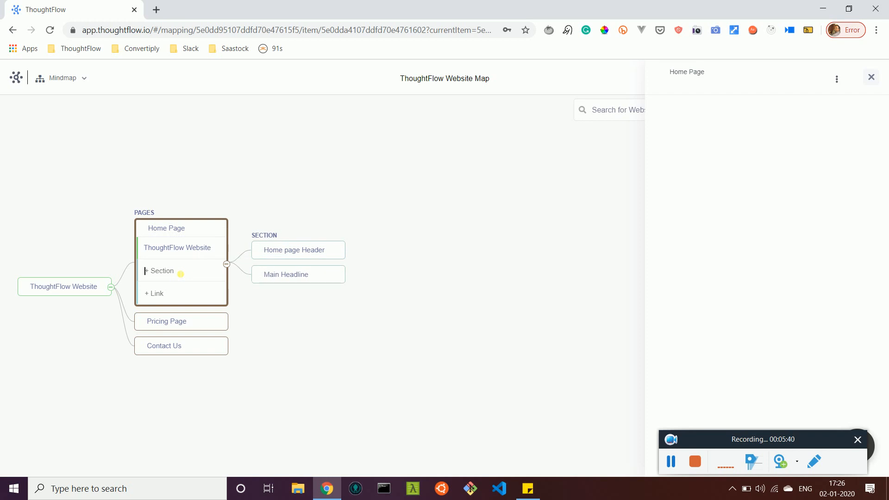
type("What is ThoughtFlow")
key("Return")
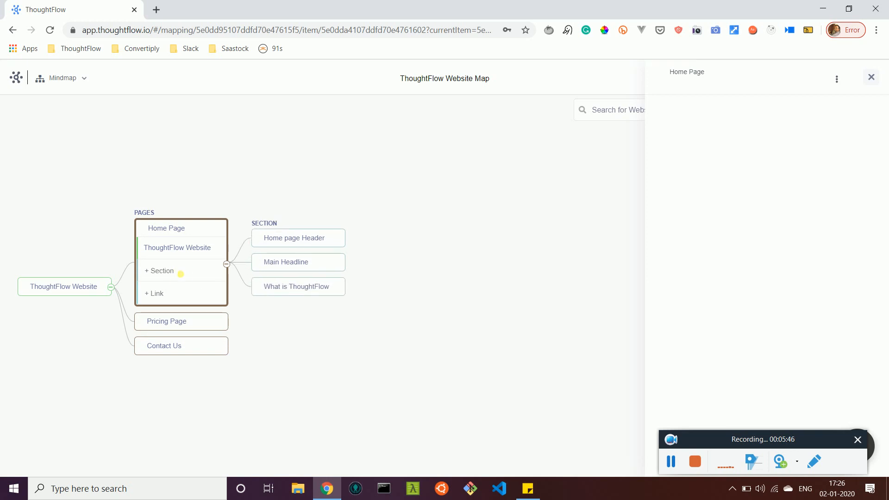
- Add the sections "Use it as a Database", "Use it as a Mindmap" and "Use it as a Spreadsheet" to the Home Page node
type("Use it as a Database")
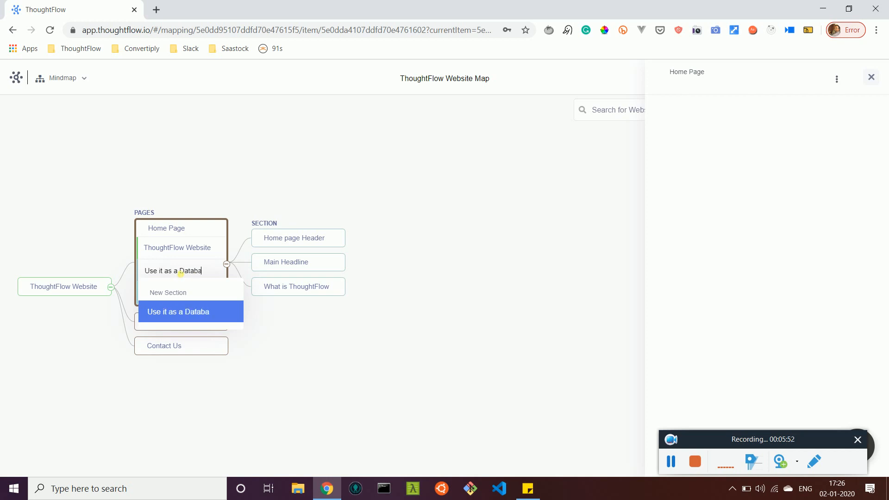
key("Return")
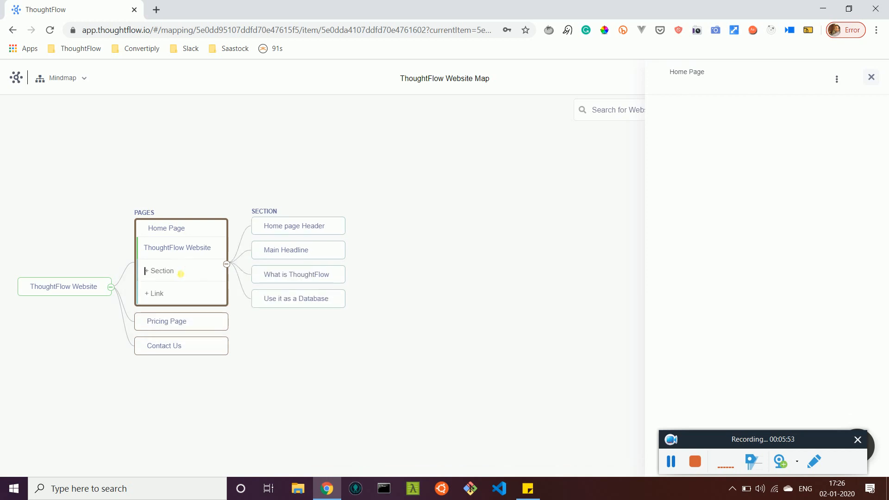
type("Use it as a Mindmap")
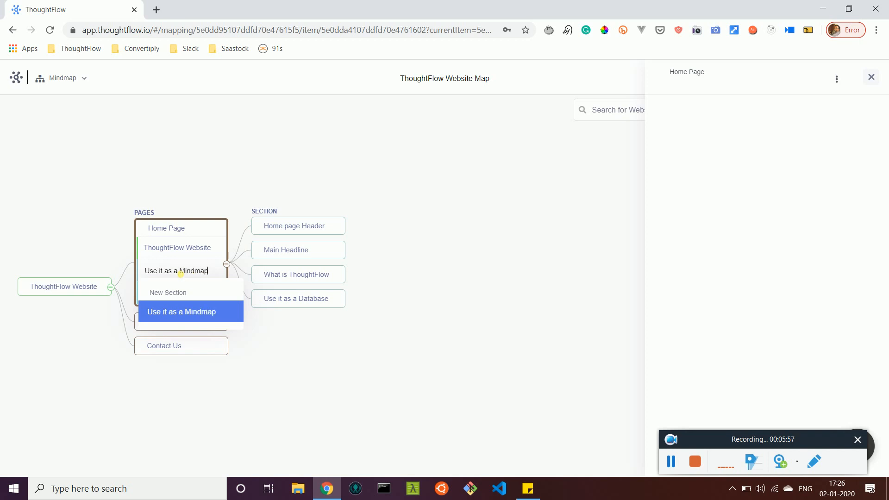
key("Return")
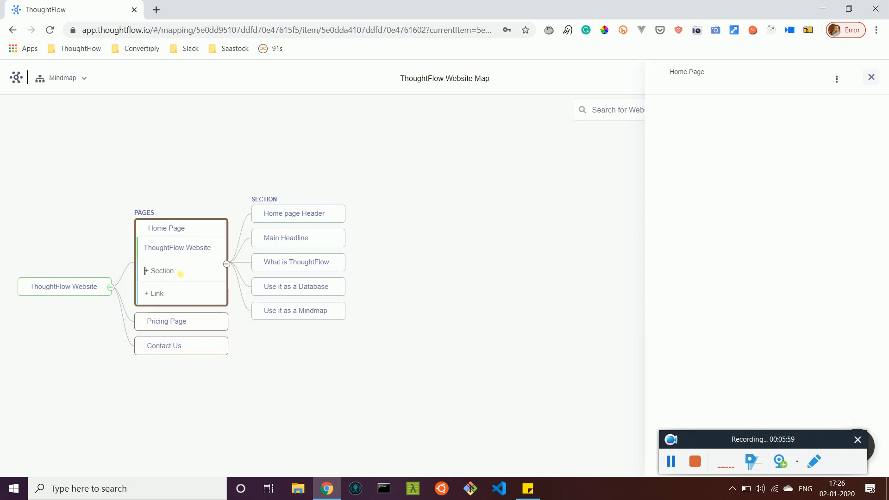
type("Use it as a P")
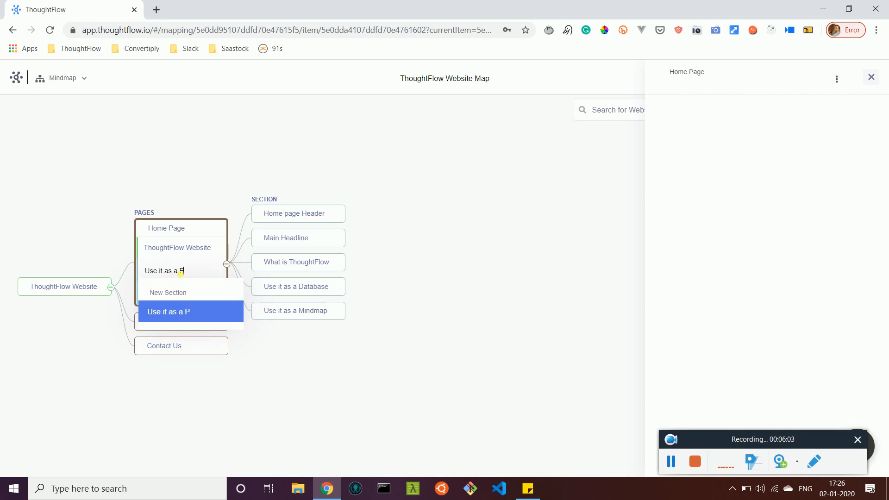
key("BackSpace")
type("Spreadsheet")
key("Return")
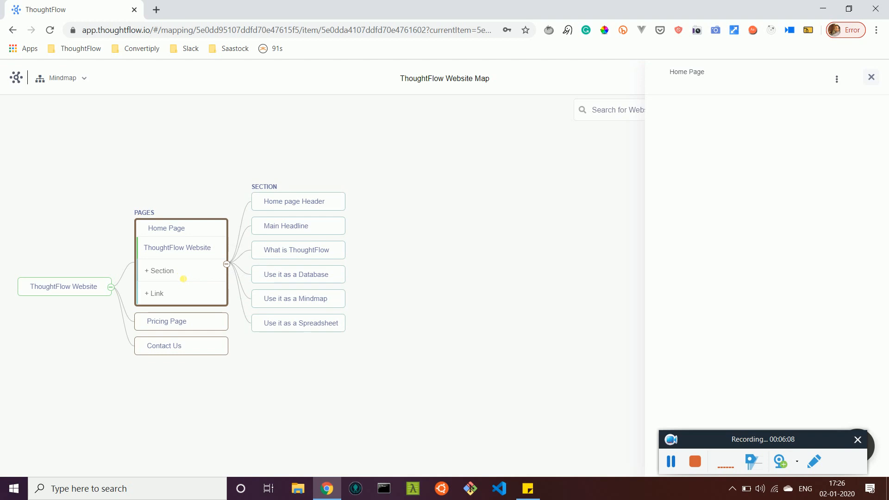
- Add the sections "Single Player Plan" and "Multi Player Plan" to the Pricing Page node
left_click(175, 325)
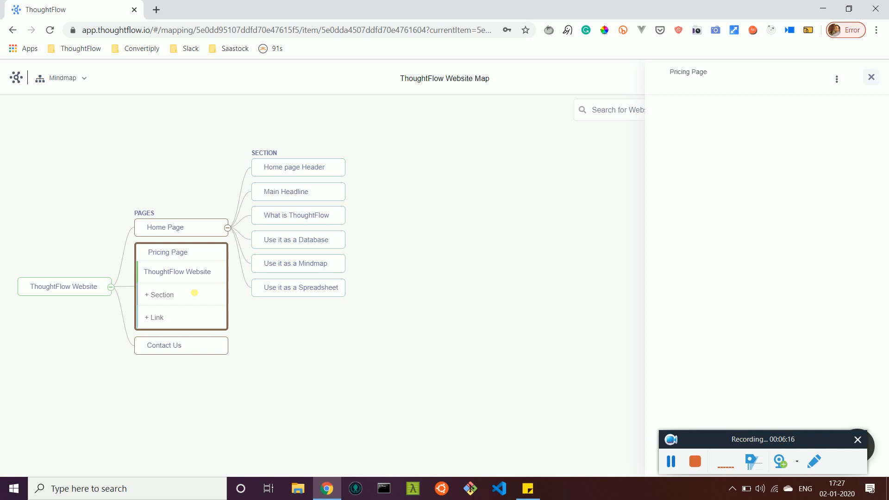
left_click(195, 293)
type("Singl")
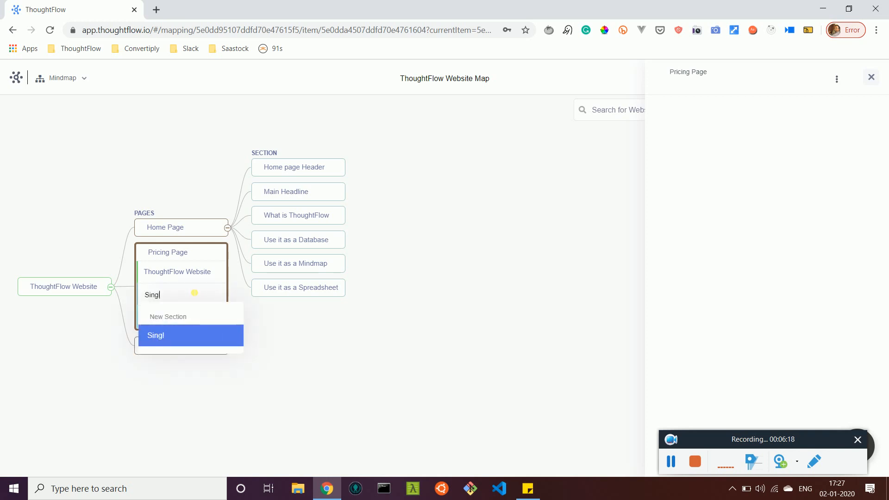
type("e Player Plan")
key("Return")
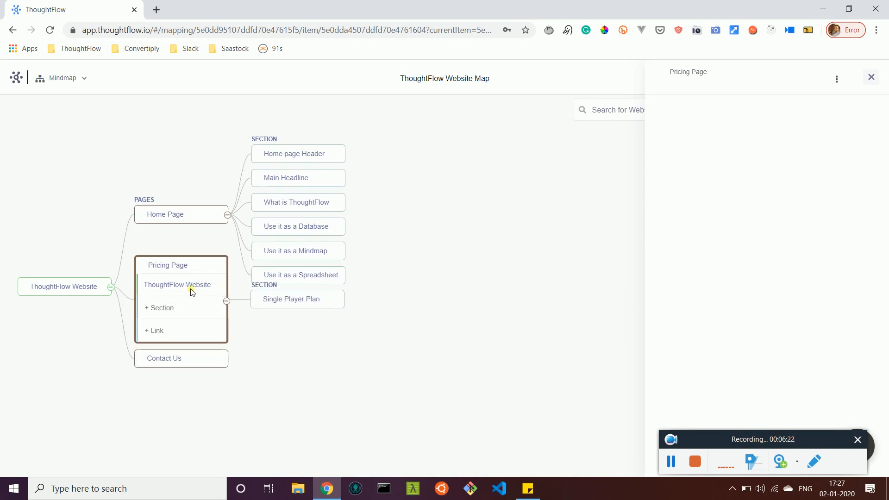
left_click(198, 310)
type("Mu")
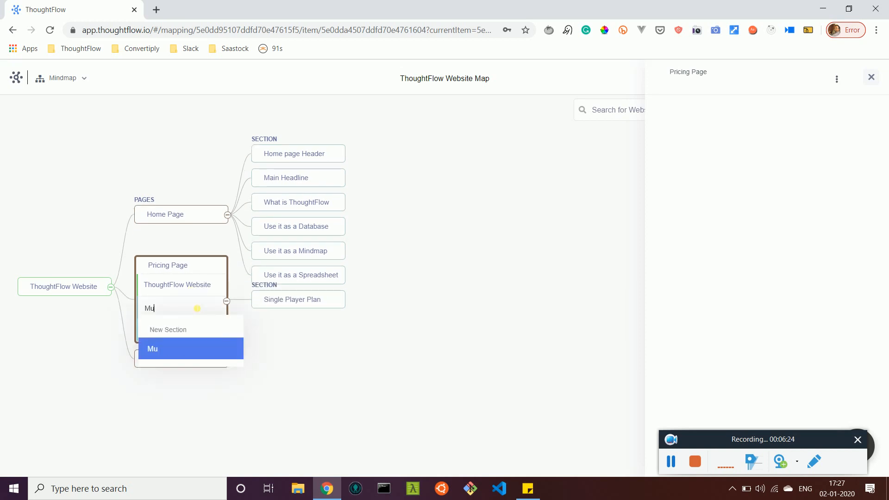
type("lti Player Plan")
key("Return")
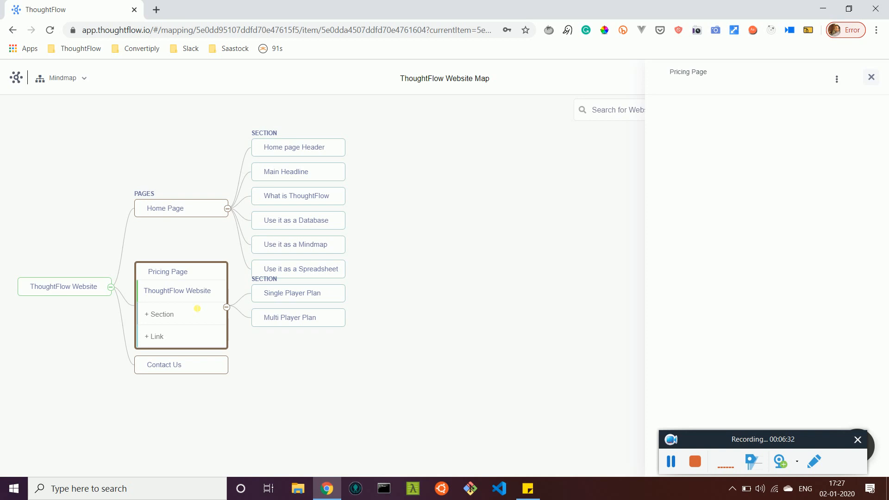
- Add the section "Early Adopter Plan" to the Pricing Page node and close the node's details
type("Earl")
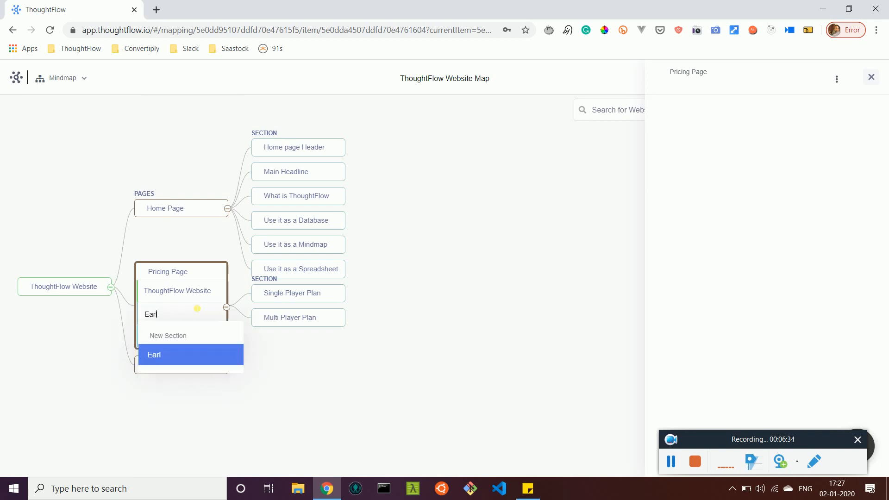
type("y Adopter Plan")
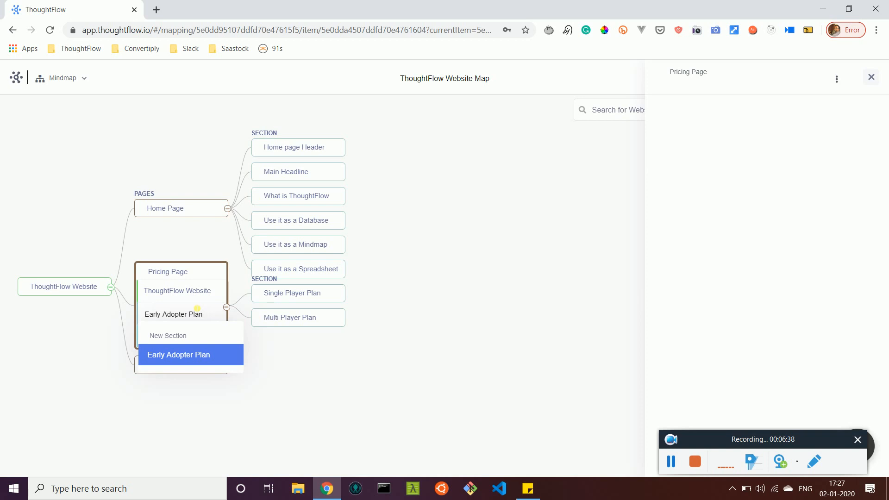
key("Return")
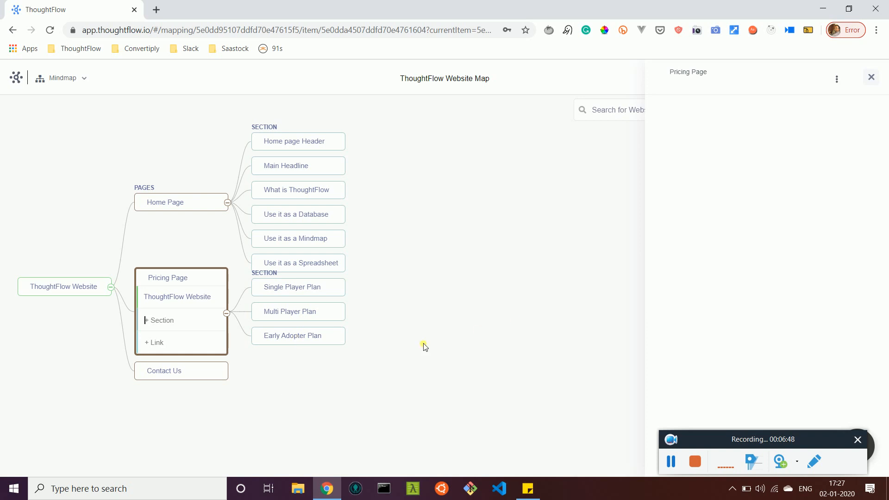
left_click_drag(322, 373, 401, 388)
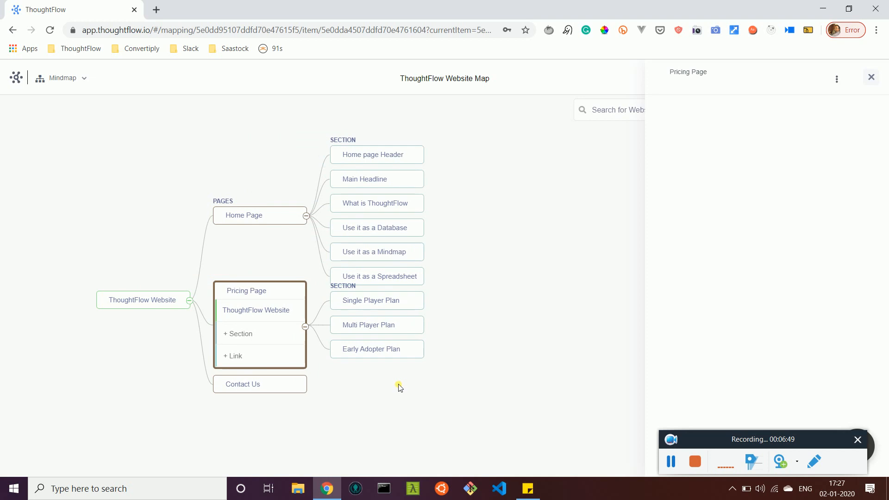
left_click(871, 77)
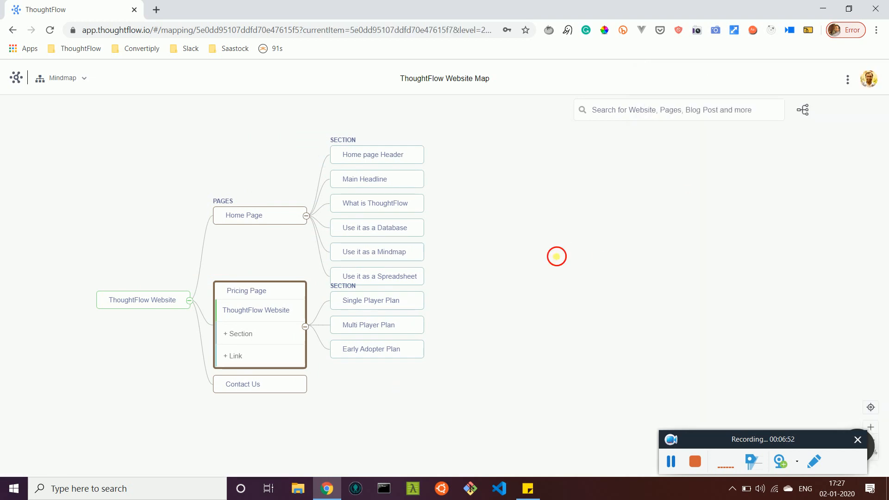
left_click_drag(558, 256, 520, 235)
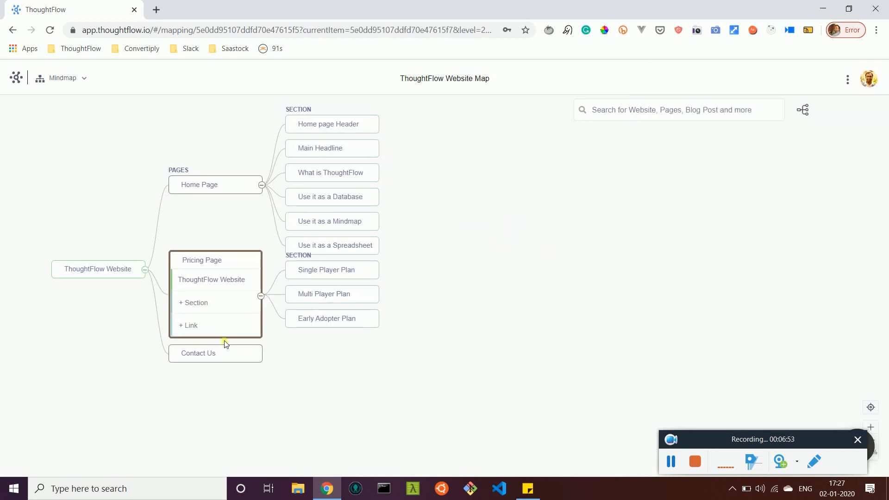
- Add the section "Contact Form" to the Contact Us page node and close the node's details
left_click(209, 360)
left_click(209, 351)
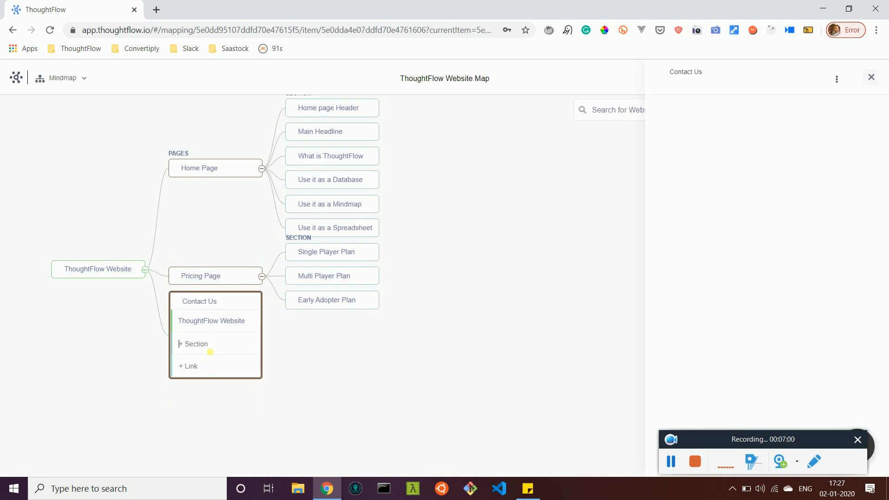
type("Contact Form")
key("Return")
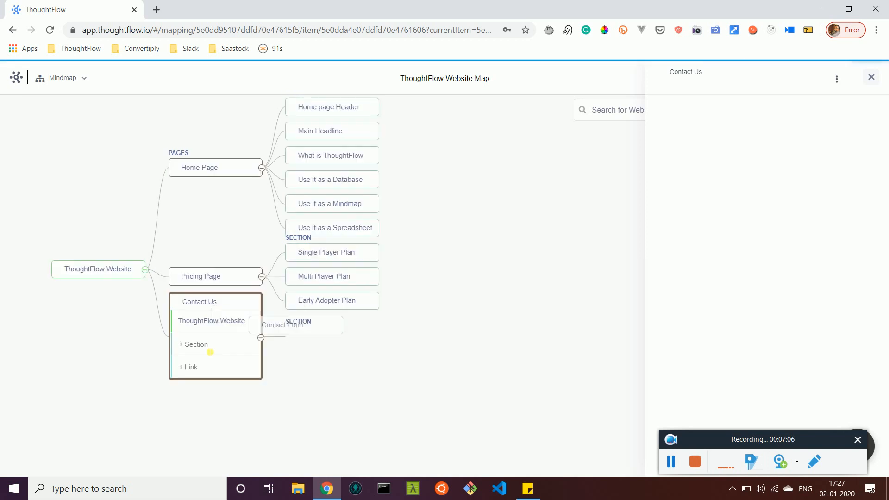
left_click(872, 77)
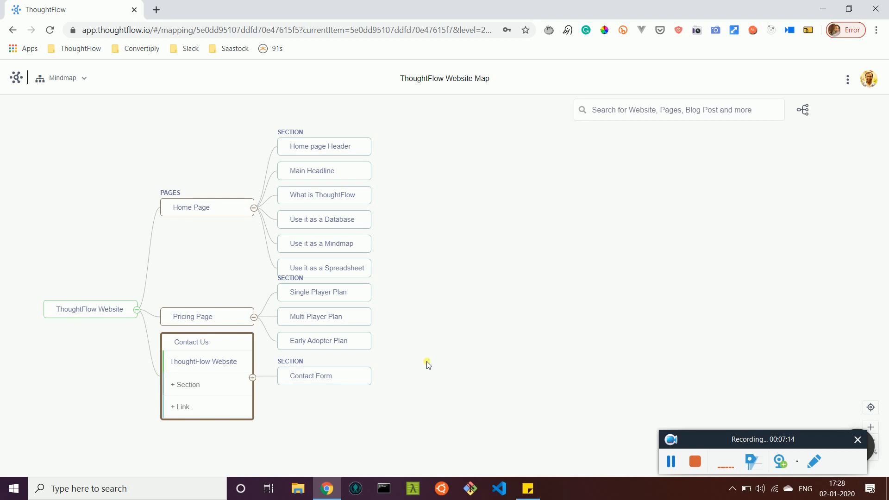
- Add a new link named "Home Page Link" to the Home page Header section
left_click(327, 147)
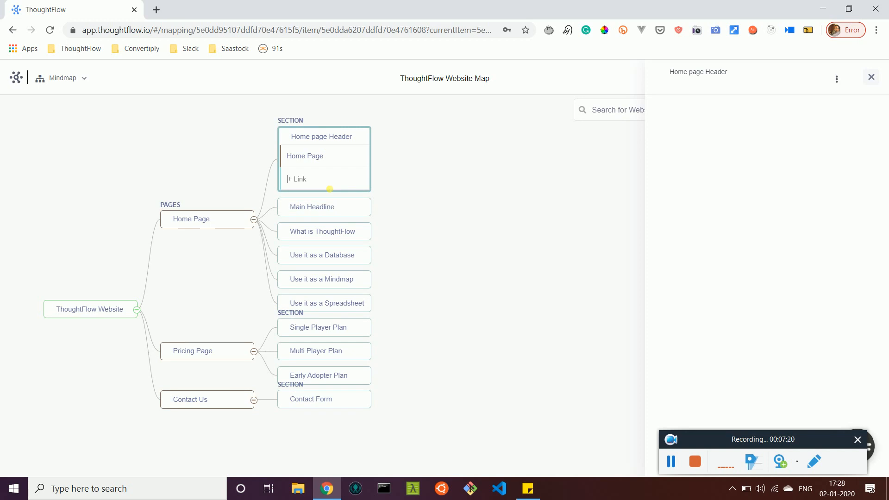
type("Home")
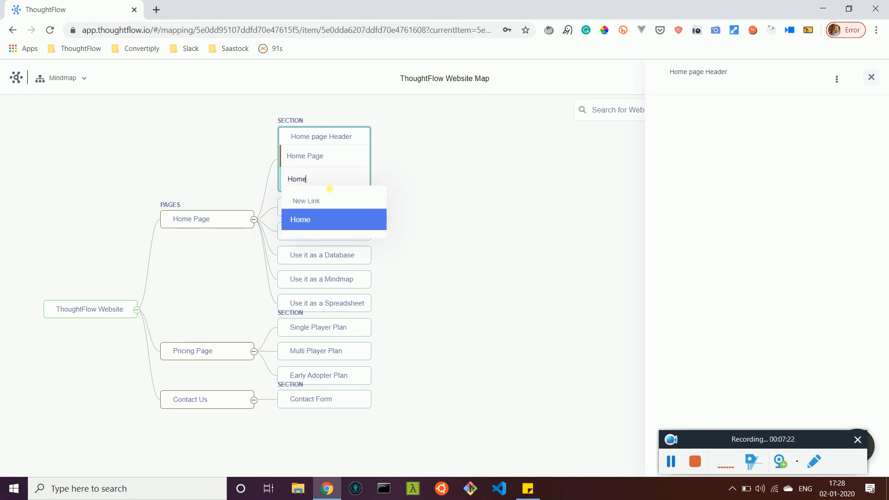
key("BackSpace")
key("BackSpace")
key("BackSpace")
key("BackSpace")
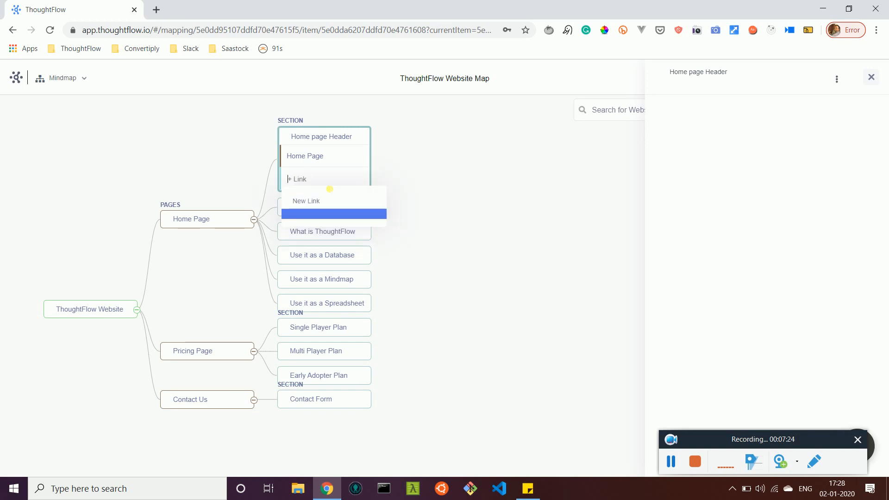
type("Home")
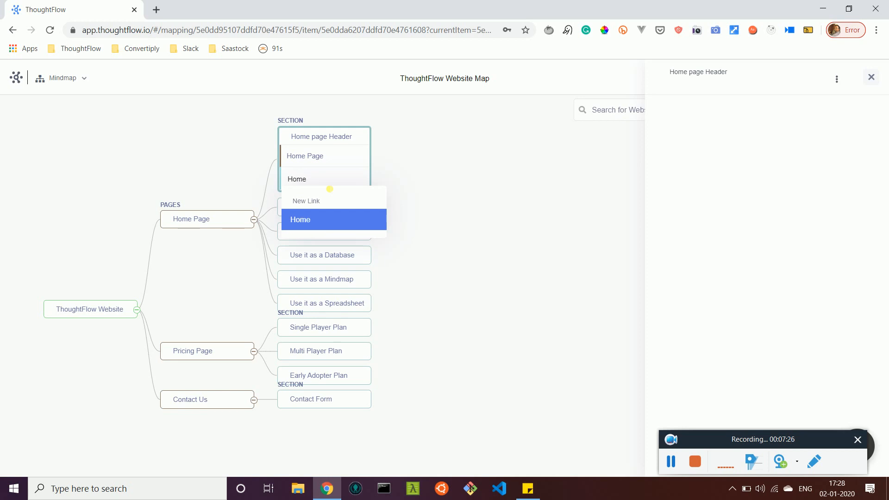
type(" Page Link")
key("Return")
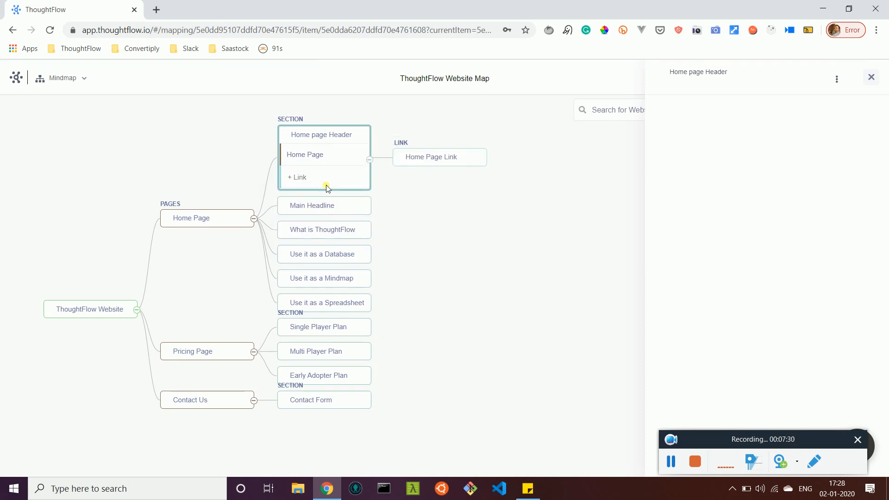
type("About Us")
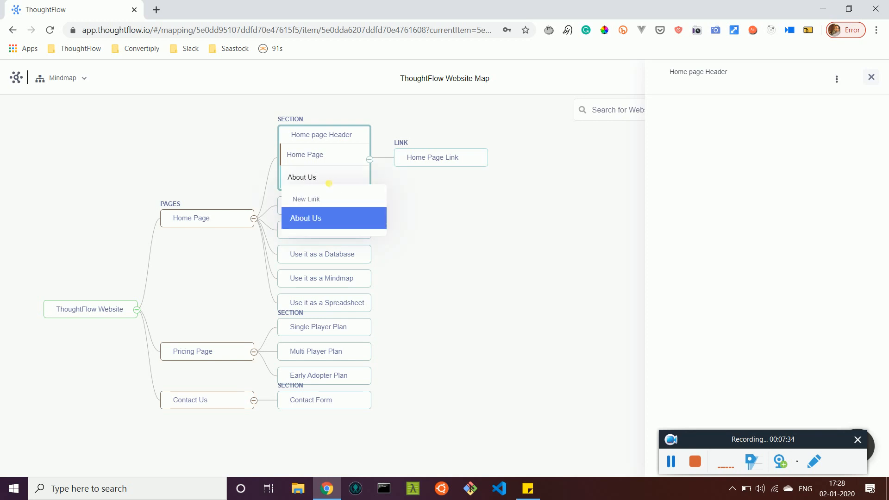
key("BackSpace")
key("BackSpace")
key("BackSpace")
key("BackSpace")
key("BackSpace")
key("BackSpace")
key("BackSpace")
key("BackSpace")
- Add a new link named "Pricing Page Link" to the Home page Header section
type("Pricing Pahg")
key("BackSpace")
key("BackSpace")
type("ge Link")
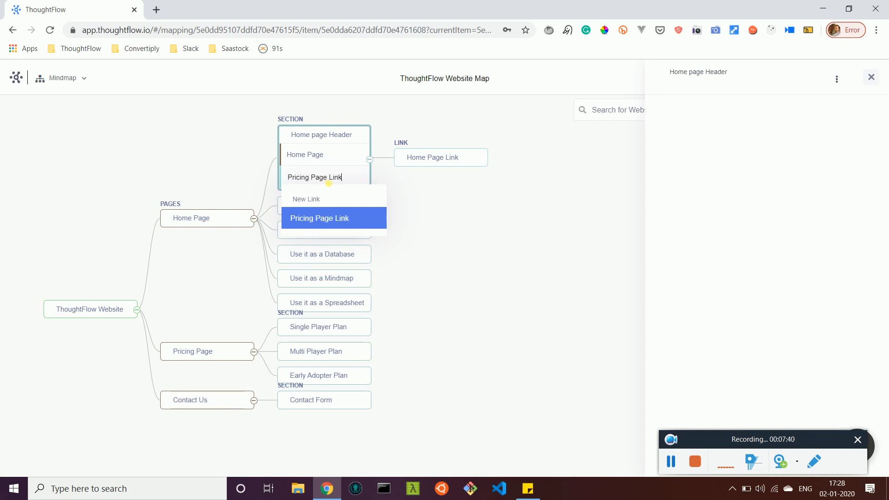
key("Return")
- Add a new link named "Contact Us Link" to the Home page Header section
left_click(329, 183)
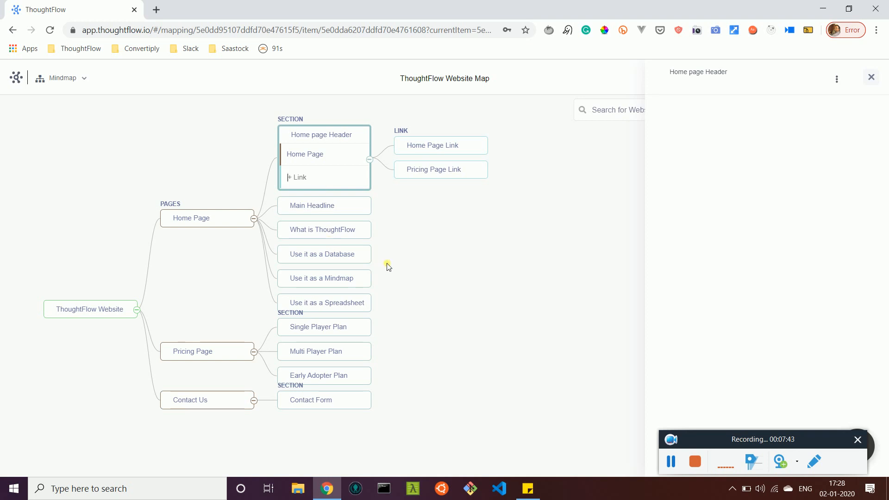
type("Contact Us Link")
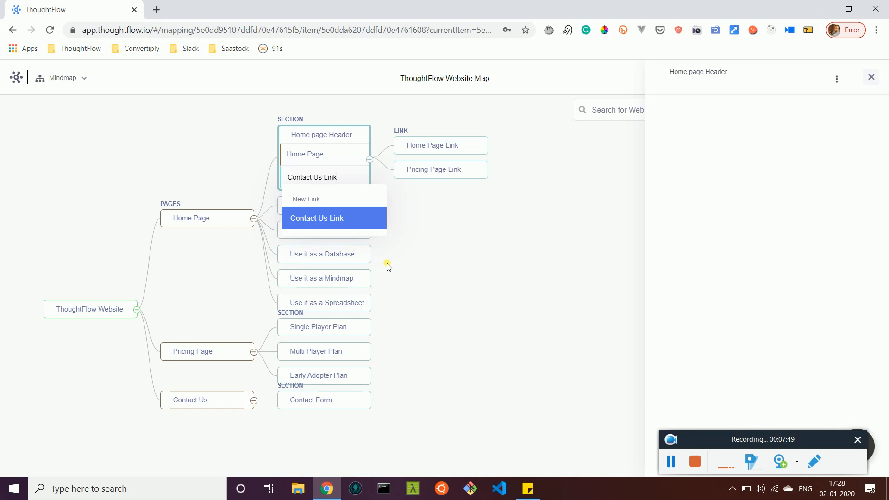
key("Return")
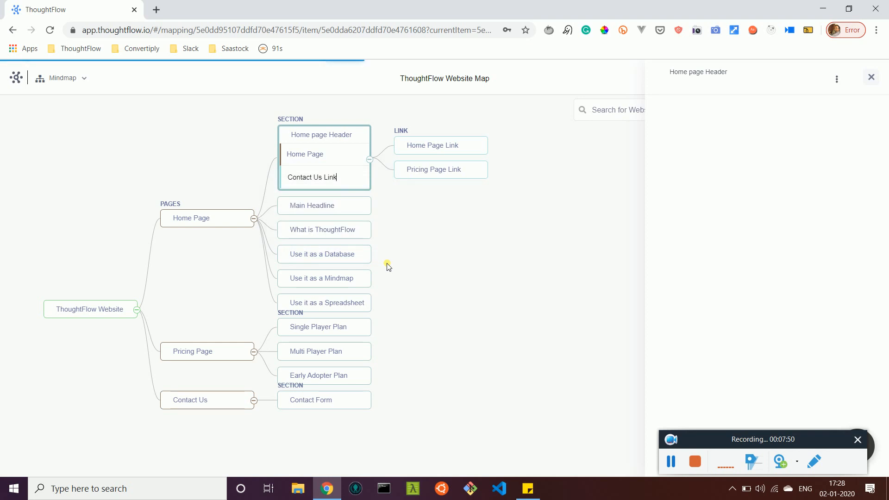
- Connect the Home Page Link node to the existing page "Home Page"
left_click(431, 134)
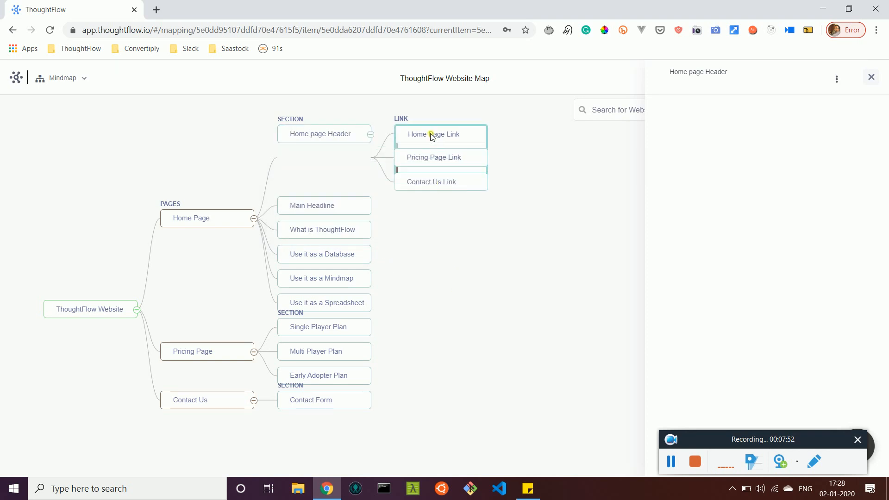
left_click(440, 167)
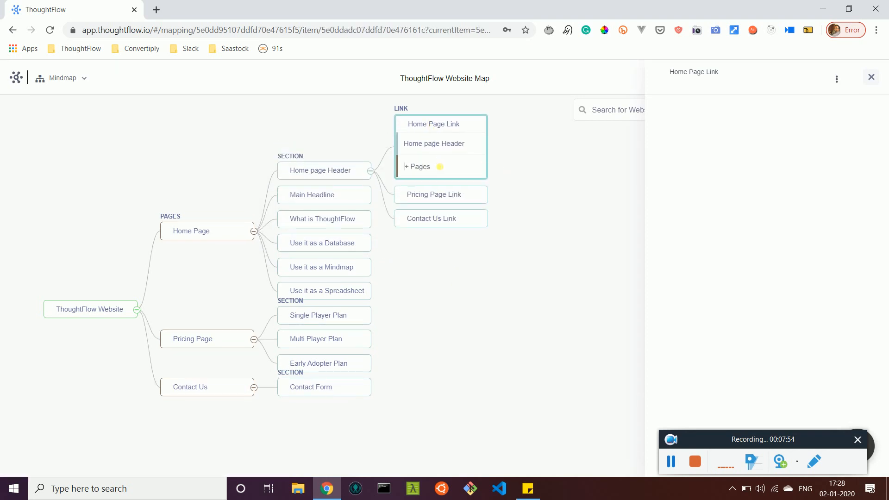
type("ho")
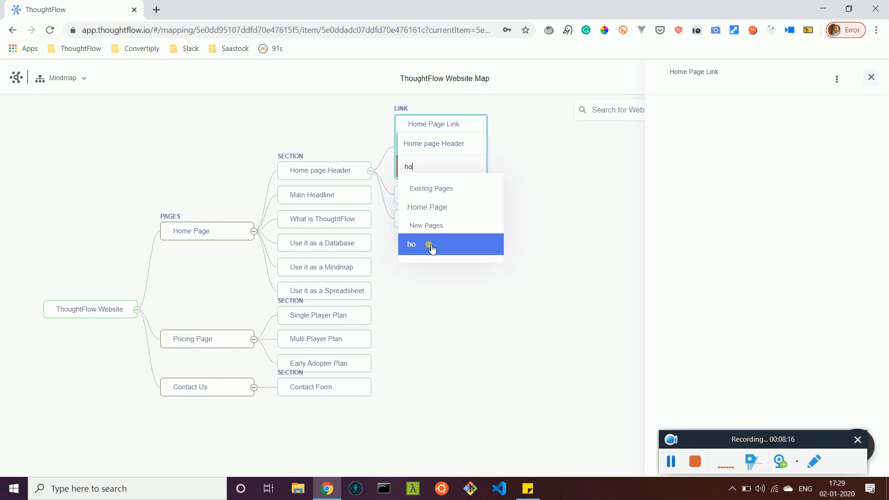
left_click(434, 216)
- Connect the Pricing Page Link node to the existing page "Pricing Page"
left_click(455, 180)
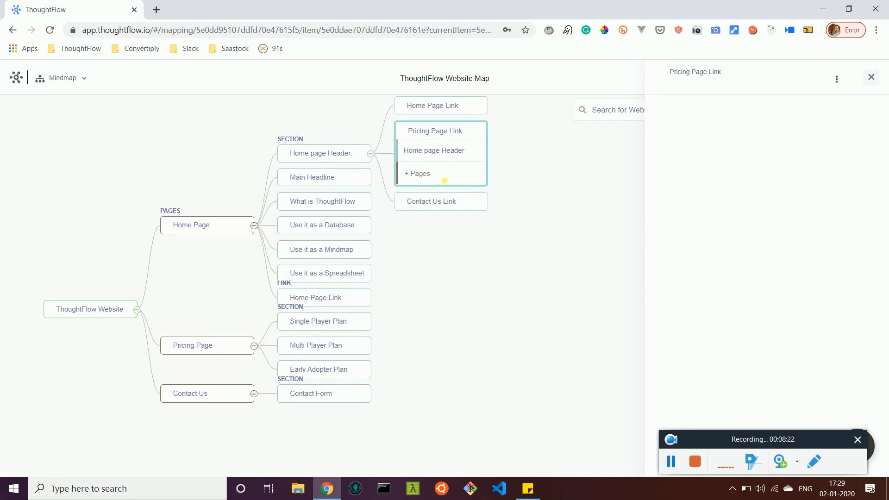
left_click(445, 180)
type("Prcing")
key("BackSpace")
key("BackSpace")
key("BackSpace")
key("BackSpace")
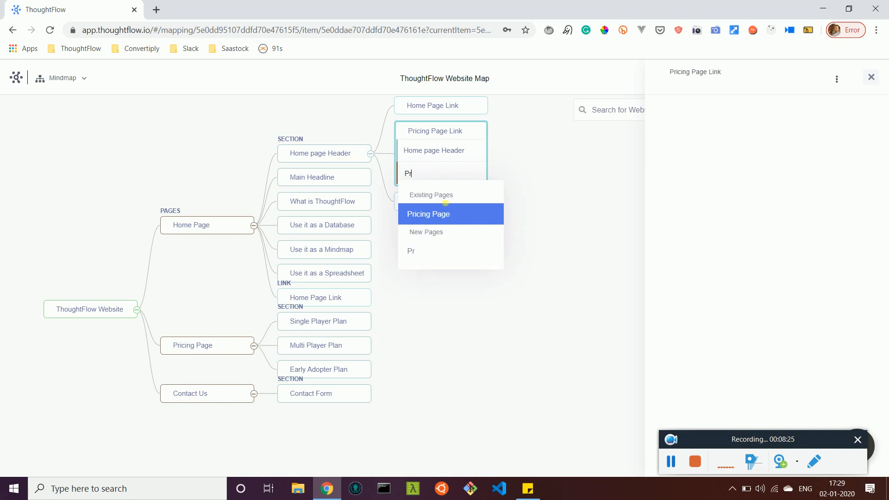
left_click(449, 215)
- Connect the Contact Us Link node to the existing page "Contact Us", then close its details and collapse the Home page Header branch
left_click(453, 190)
type("Contact us")
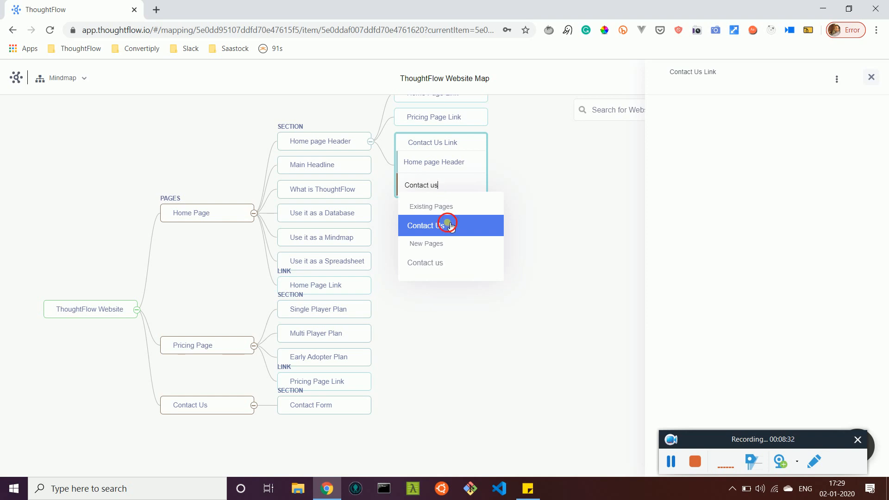
left_click(452, 225)
left_click(872, 78)
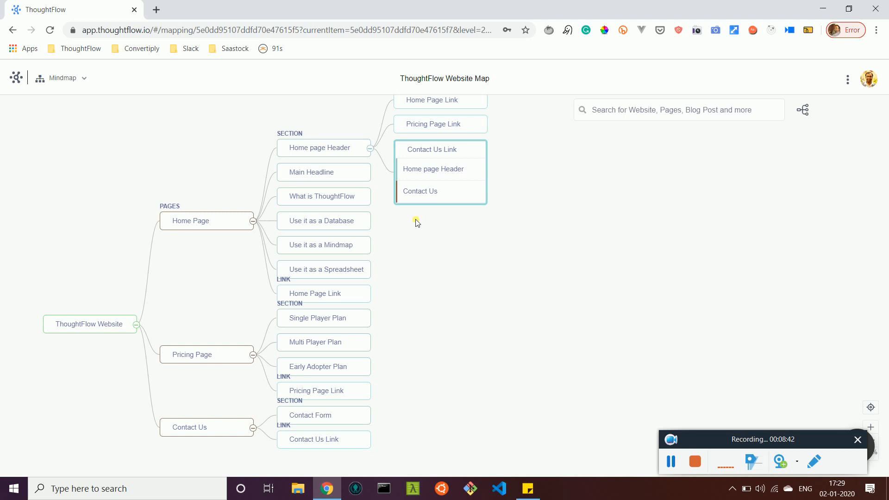
left_click(370, 149)
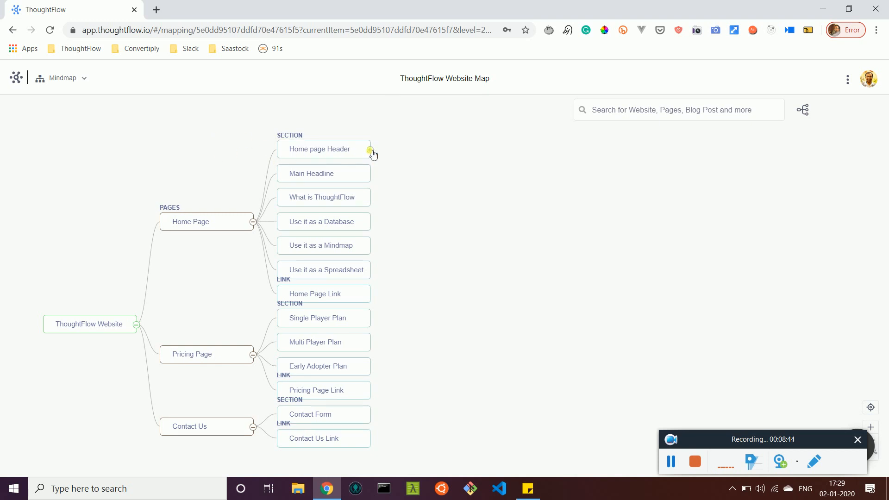
- Switch the map to the Spreadsheet view and look through the Pages, Blog Post, Section and Link tables
left_click(91, 82)
left_click(83, 130)
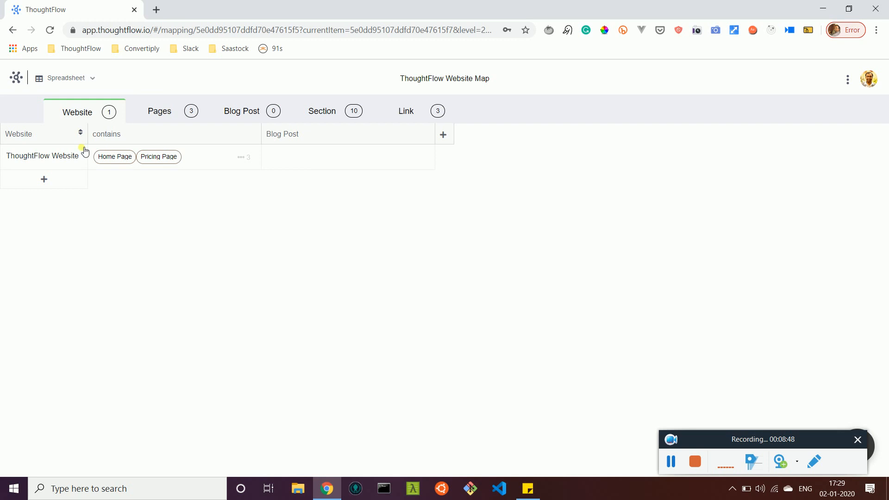
left_click(141, 116)
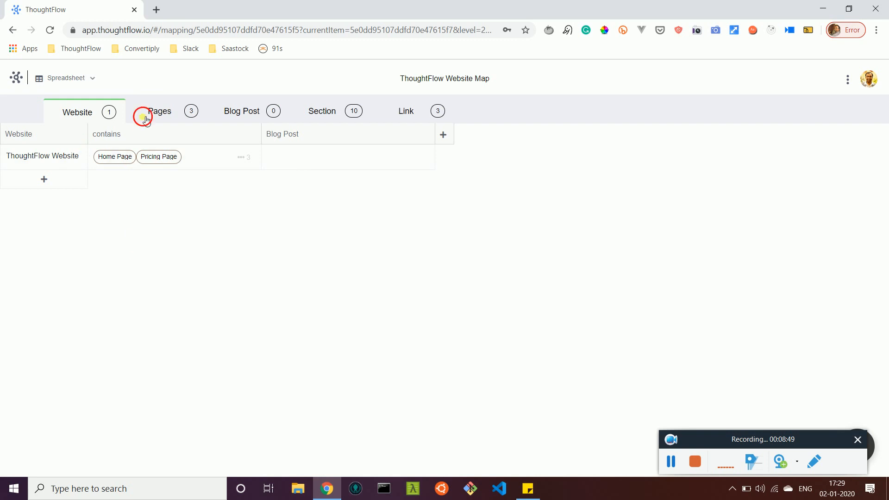
left_click(238, 112)
left_click(336, 123)
left_click(414, 115)
- Add the entry "Why are we building ThoughtFlow" to the Blog Post table
left_click(244, 113)
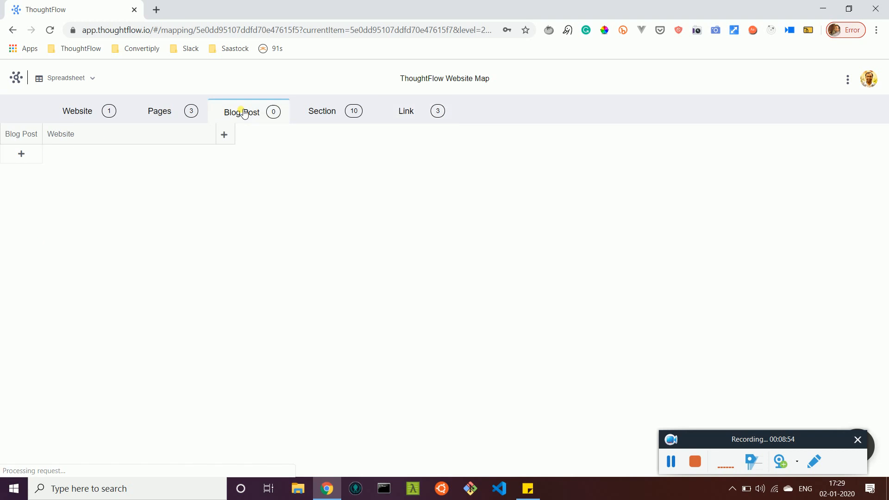
left_click(32, 156)
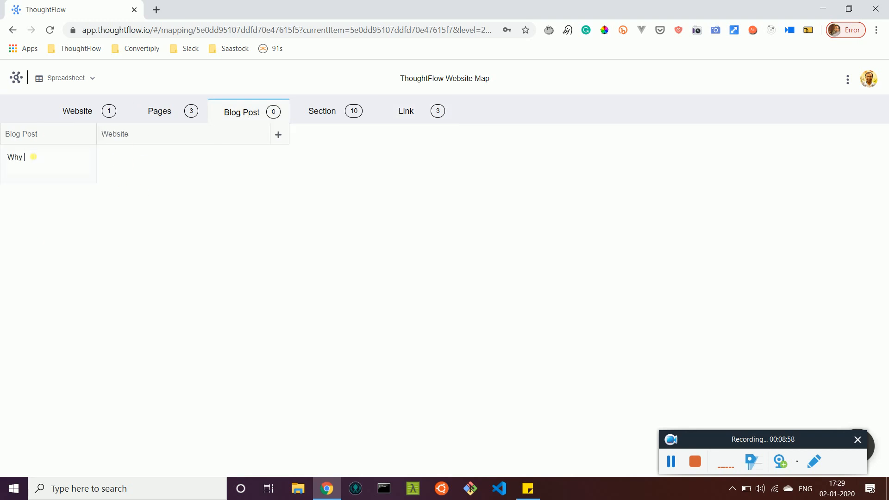
type("Why are we building ThoughtFlow")
key("Return")
left_click(36, 192)
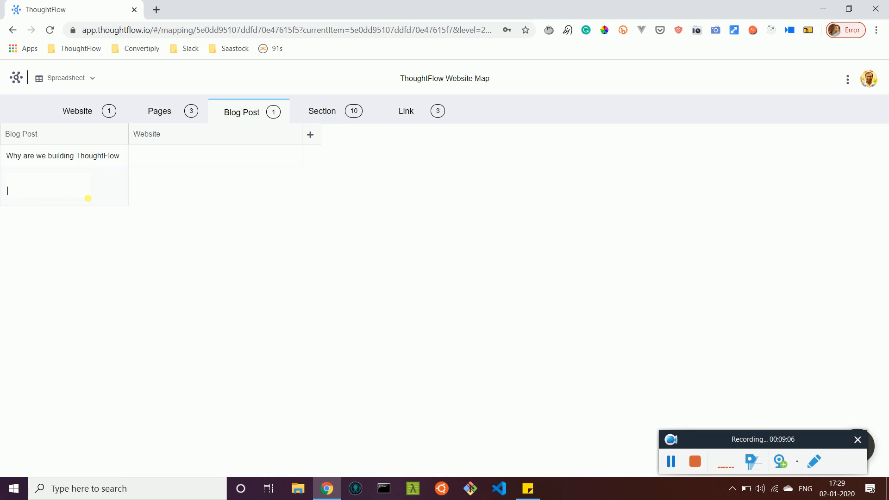
- Add a Short Text attribute titled "Domain" to the Website table
left_click(77, 114)
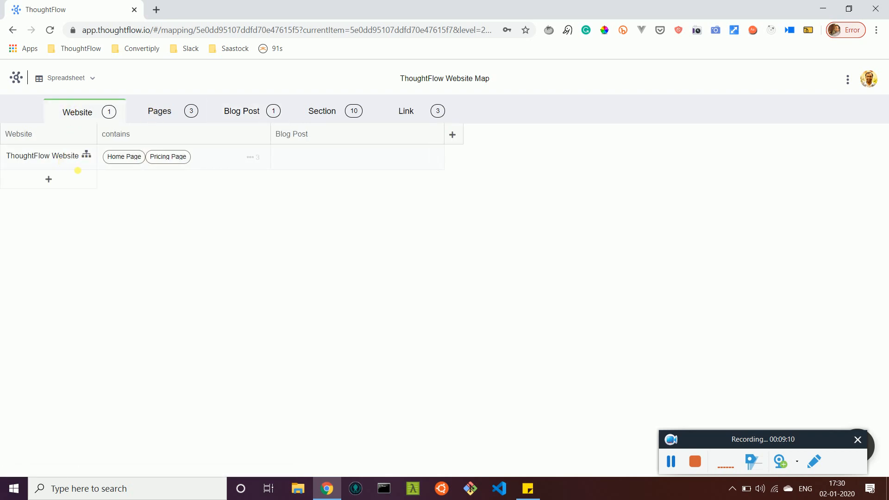
left_click(443, 134)
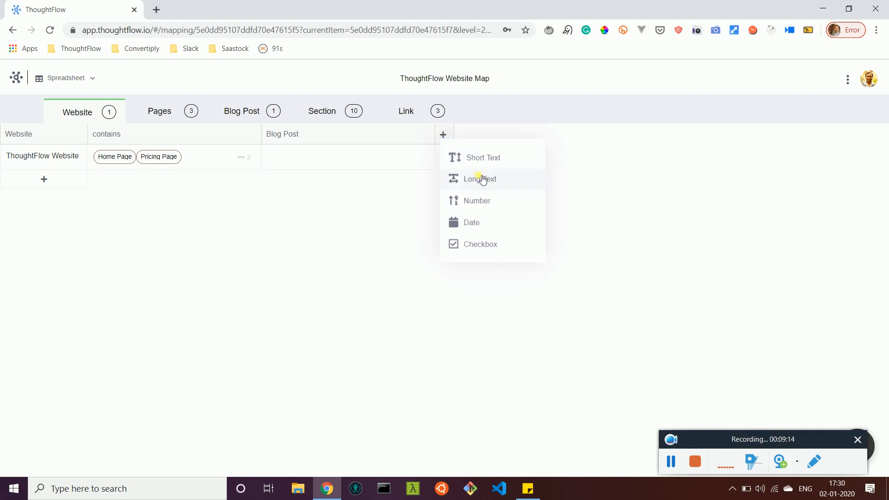
left_click(486, 159)
left_click(454, 150)
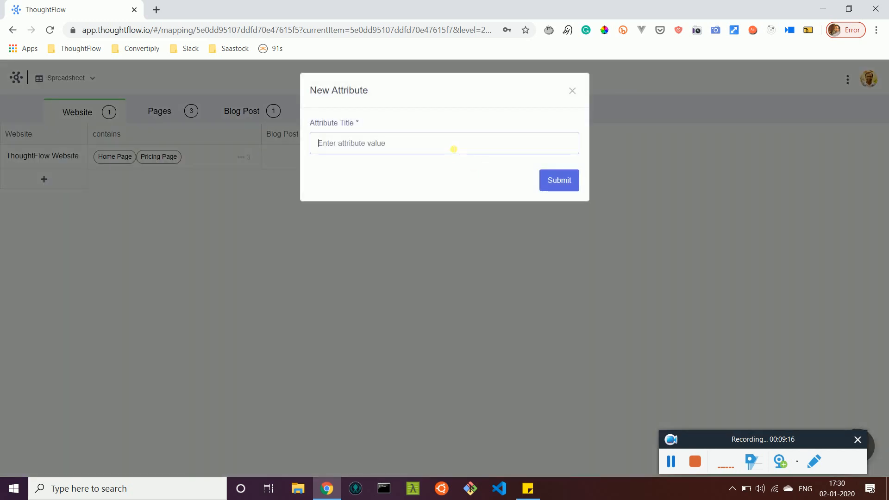
type("Domain")
left_click(559, 187)
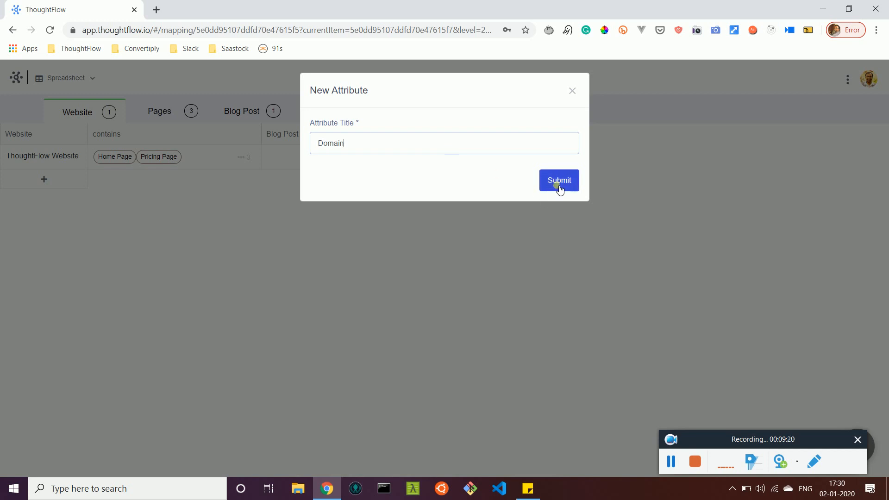
left_click(559, 180)
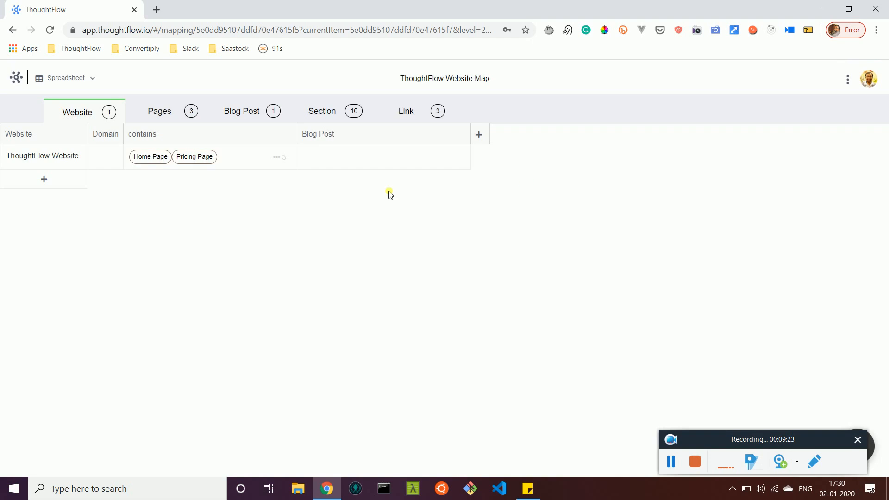
- Set the Domain of the ThoughtFlow Website entry to thoughtflow.io and close its details
left_click(37, 156)
left_click(705, 139)
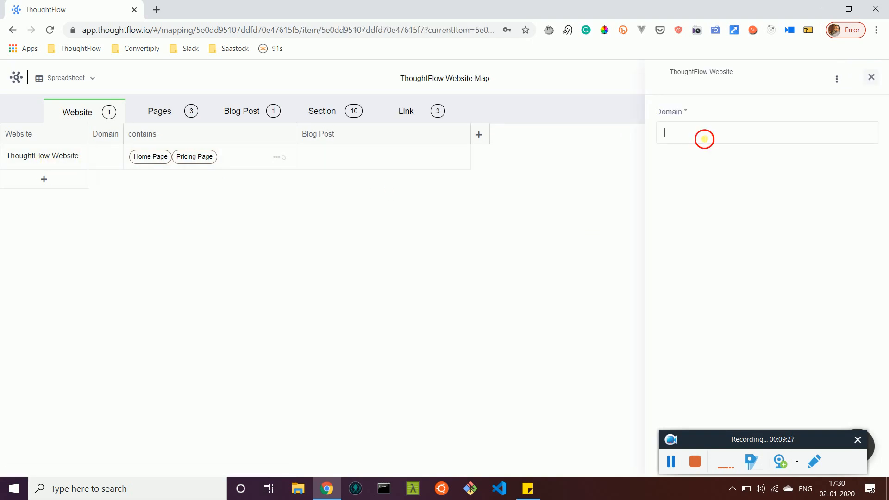
type("thoug")
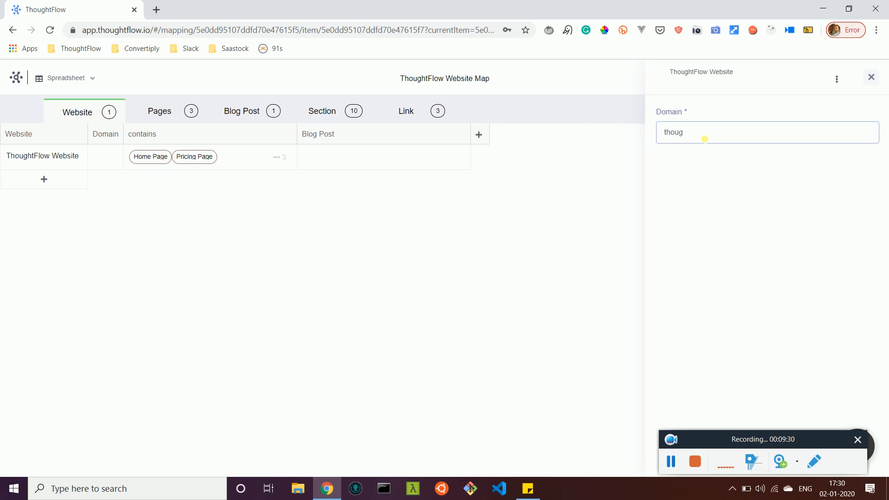
type("htflow.io")
key("Tab")
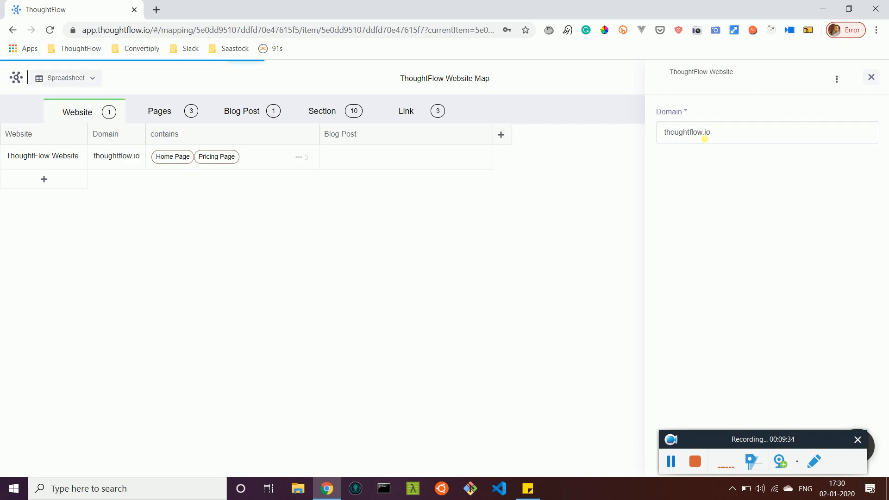
left_click(872, 78)
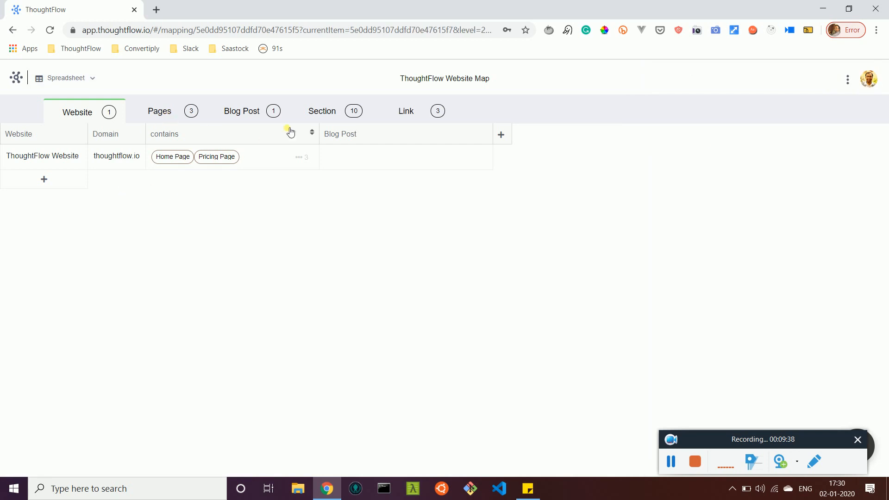
- Add a Short Text attribute titled "Title" to the Section table
left_click(327, 116)
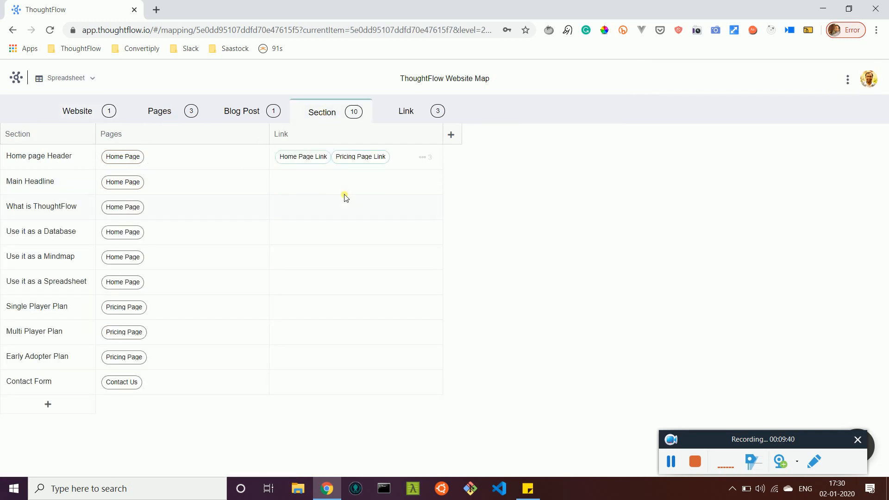
left_click(451, 135)
left_click(484, 160)
left_click(483, 155)
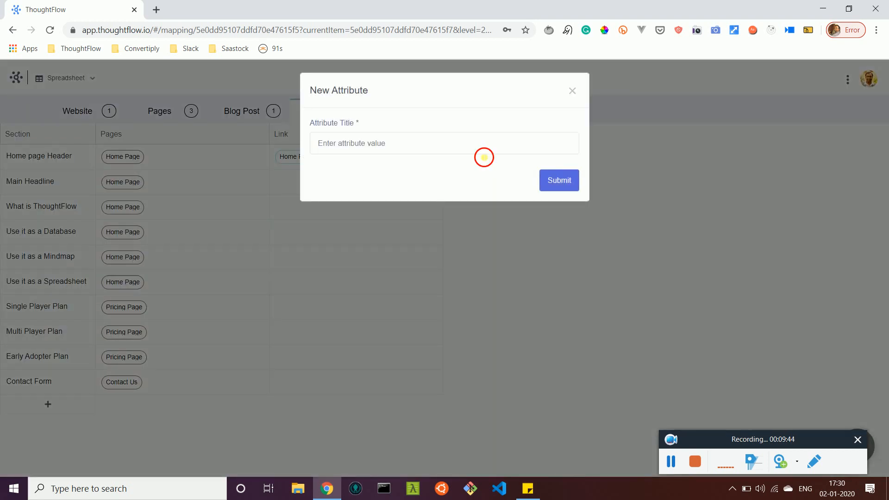
type("Title")
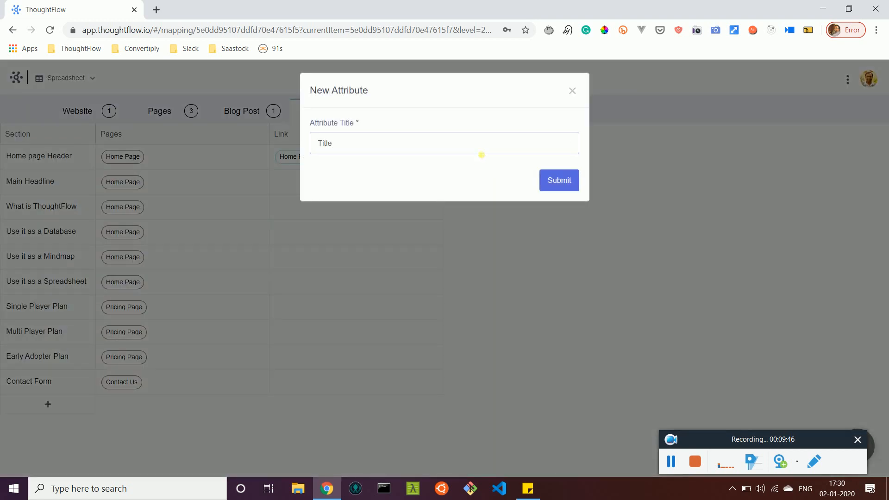
left_click(563, 181)
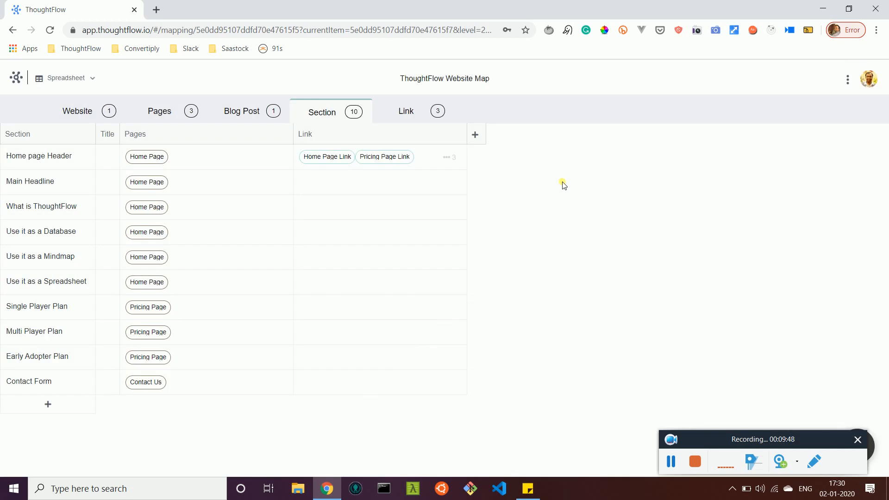
left_click(476, 135)
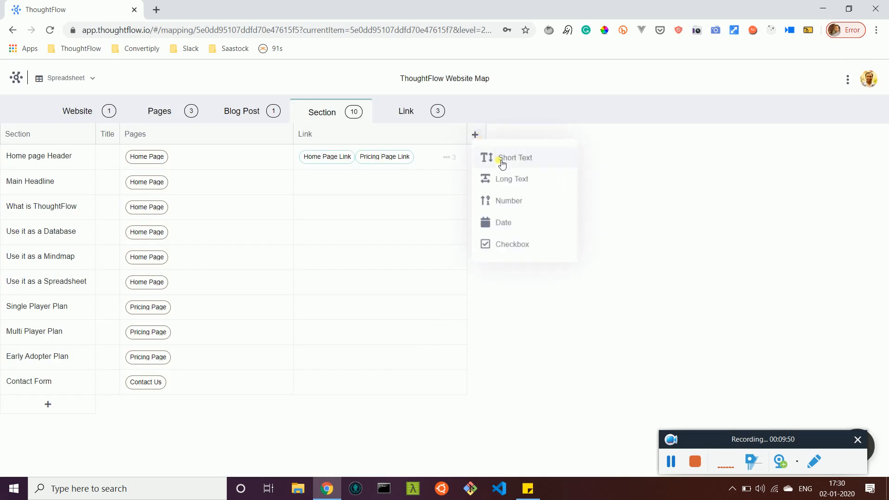
left_click(503, 164)
key("Escape")
- Add a Long Text attribute titled "Content" to the Section table
left_click(476, 134)
left_click(513, 185)
left_click(436, 151)
type("Content")
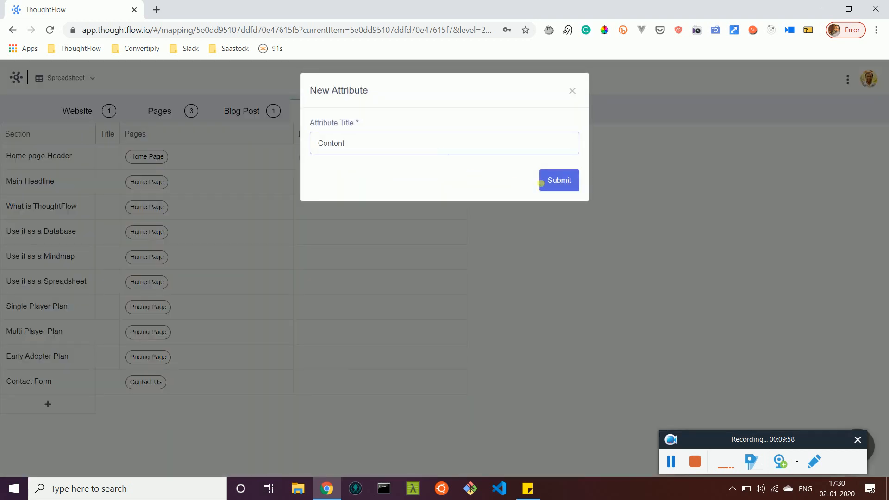
left_click(547, 180)
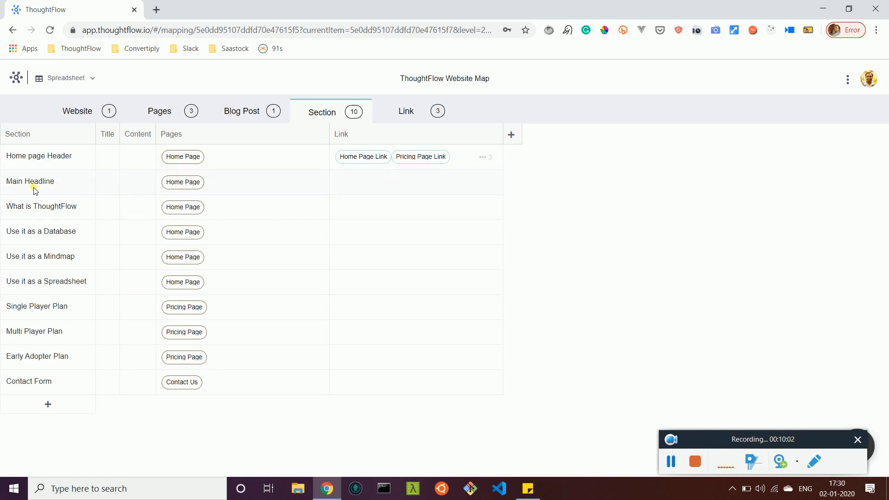
- Set the Title of the Main Headline section to "Visual Mapping for Creators" and close its details
left_click(84, 179)
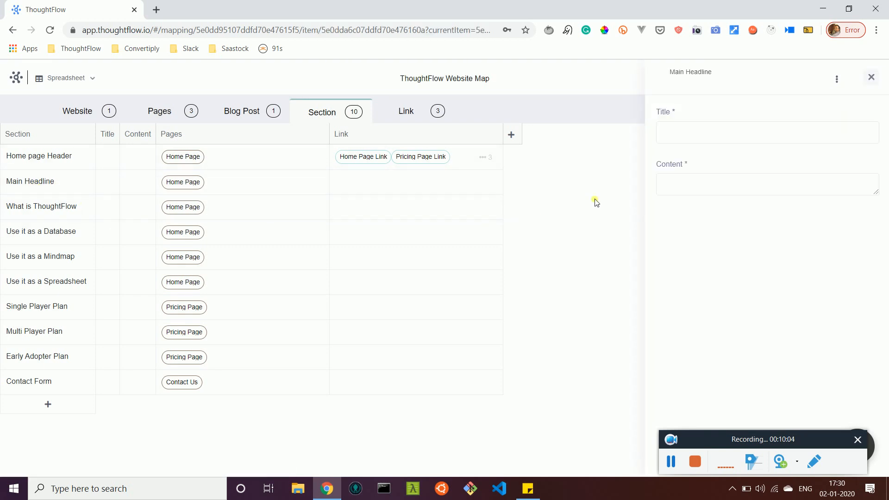
left_click(693, 140)
type("Visual Mapping for")
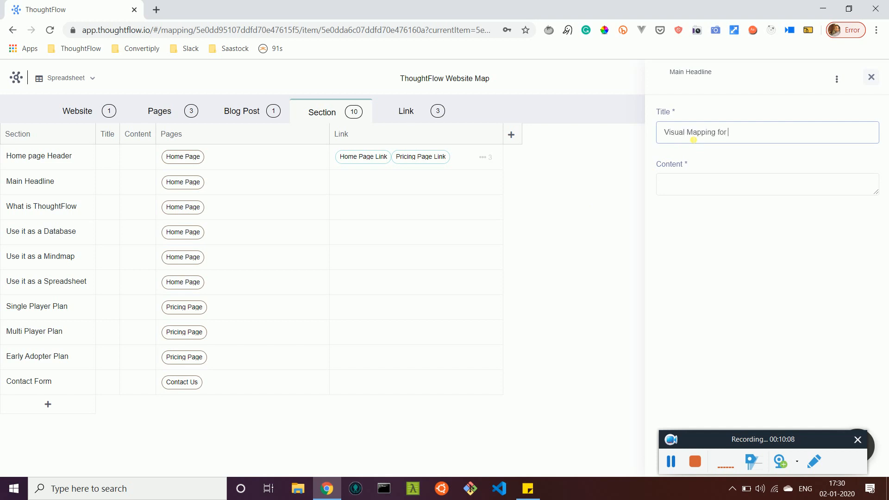
type(" Creators")
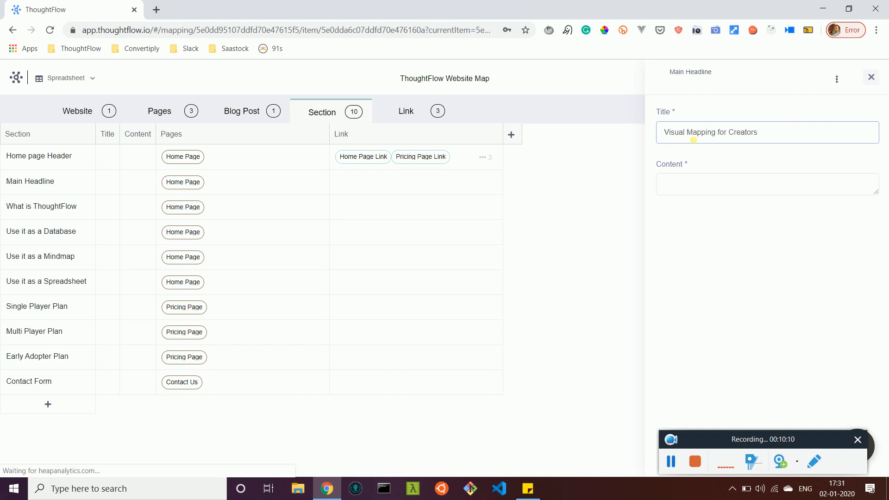
key("Tab")
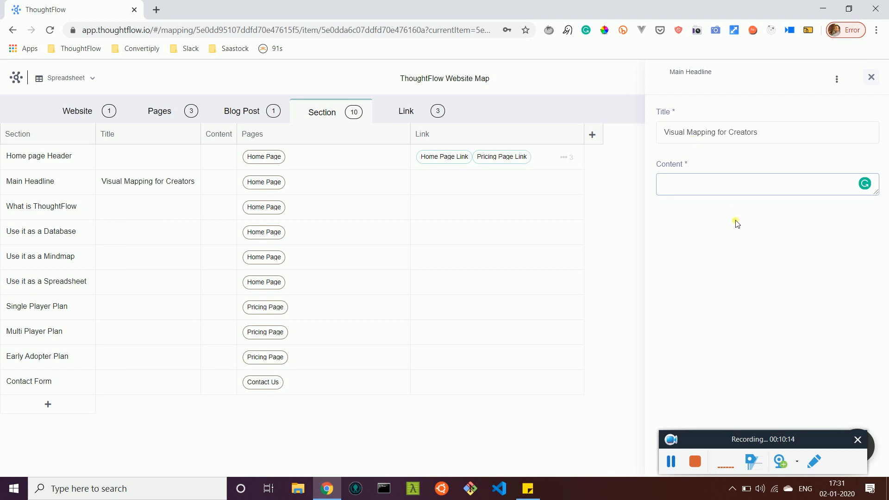
left_click(872, 81)
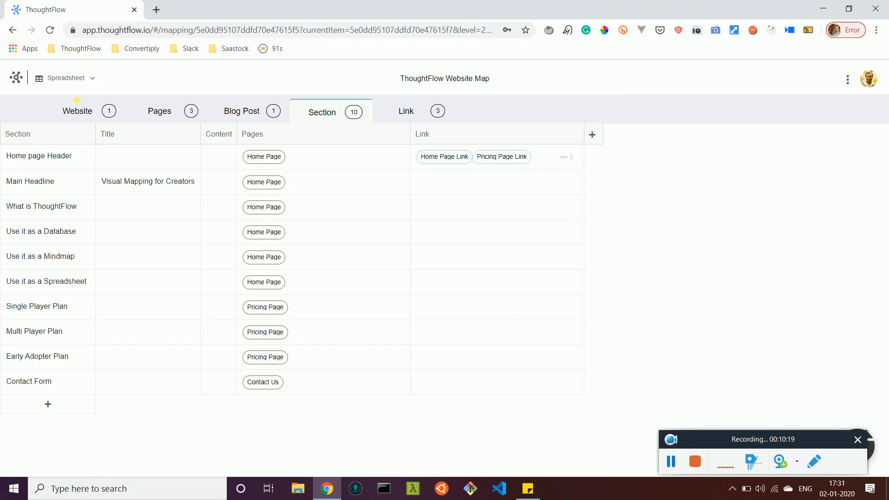
- Compare the map in its Data Structures, Mindmap and Spreadsheet views, checking the map's options, and return to the Spreadsheet view
left_click(77, 101)
left_click(73, 79)
left_click(79, 150)
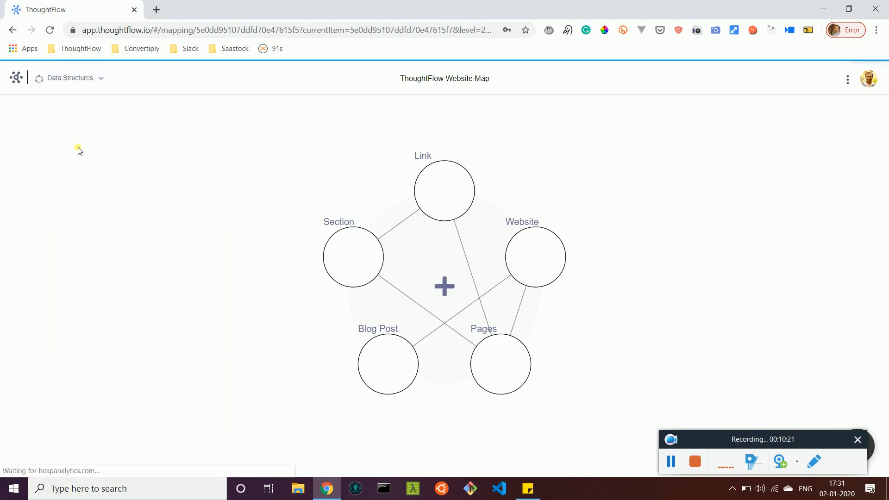
left_click(82, 82)
left_click(79, 111)
left_click(73, 80)
left_click(79, 130)
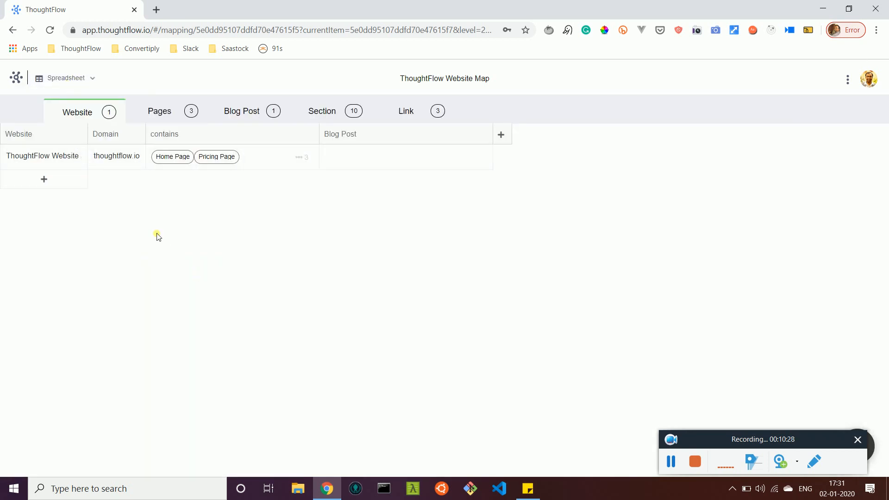
left_click(85, 79)
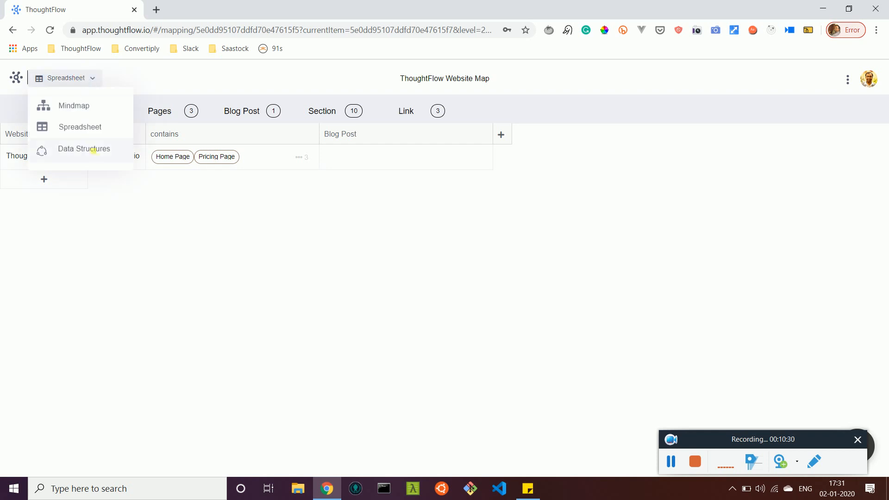
left_click(96, 156)
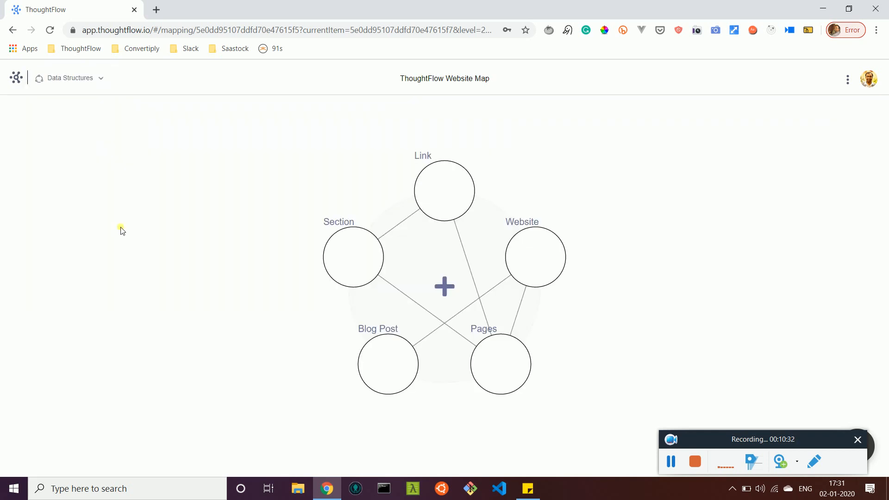
left_click(851, 81)
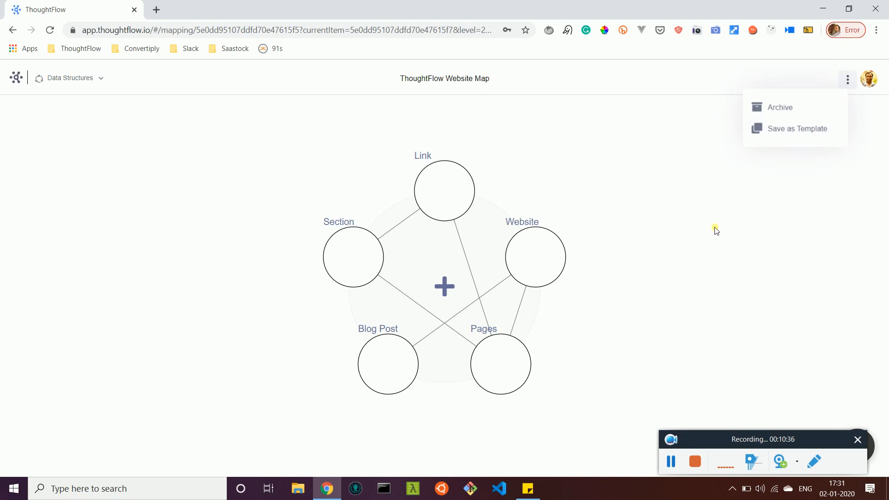
left_click(61, 79)
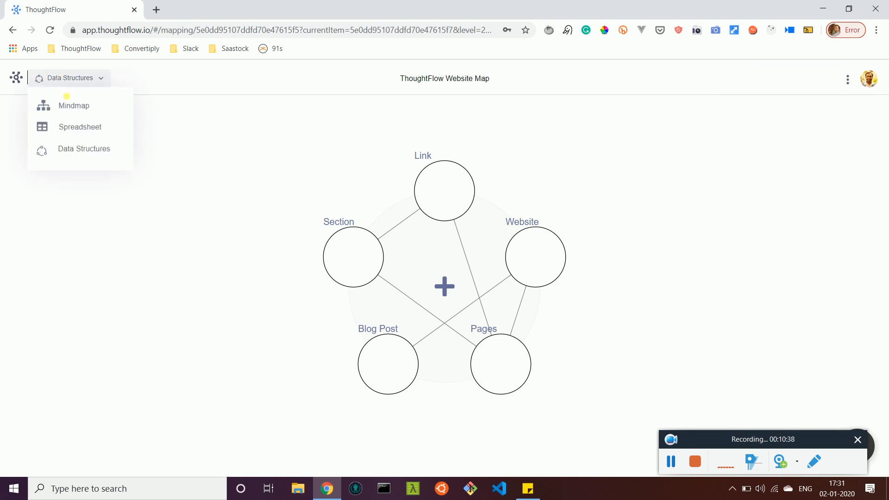
left_click(80, 132)
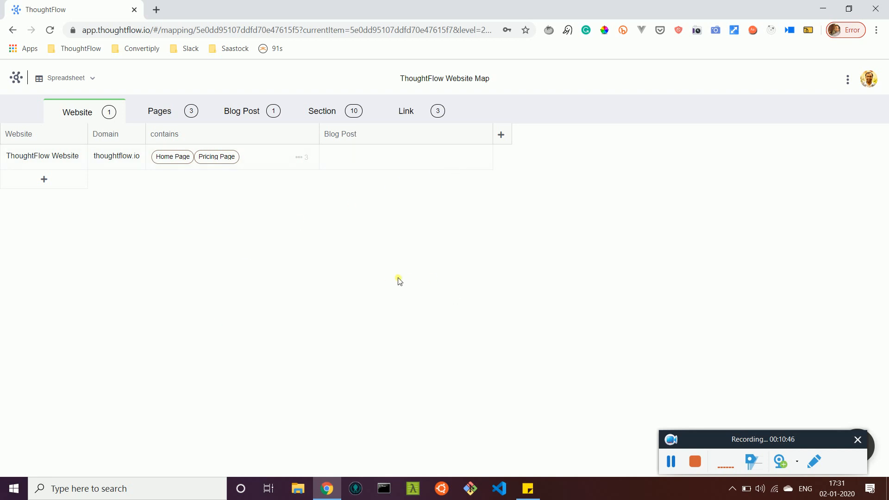
- Look at the attribute types available for the Website table and open the Blog Post table
left_click(507, 139)
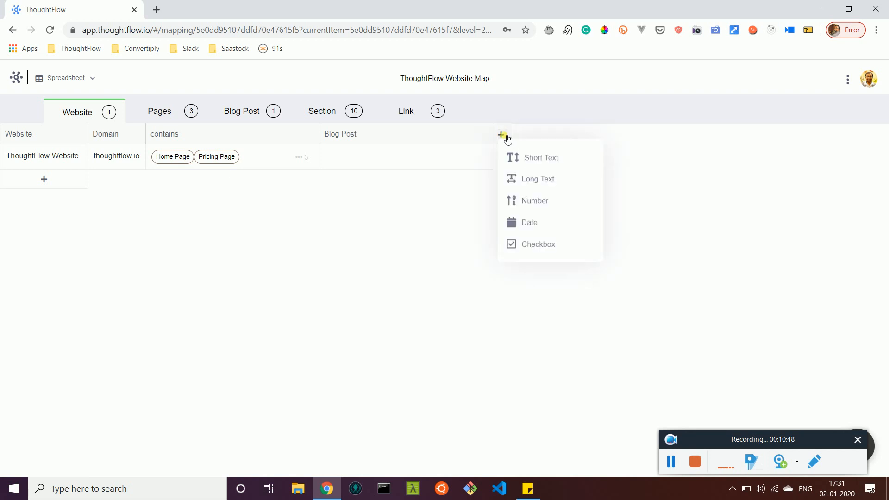
left_click(410, 248)
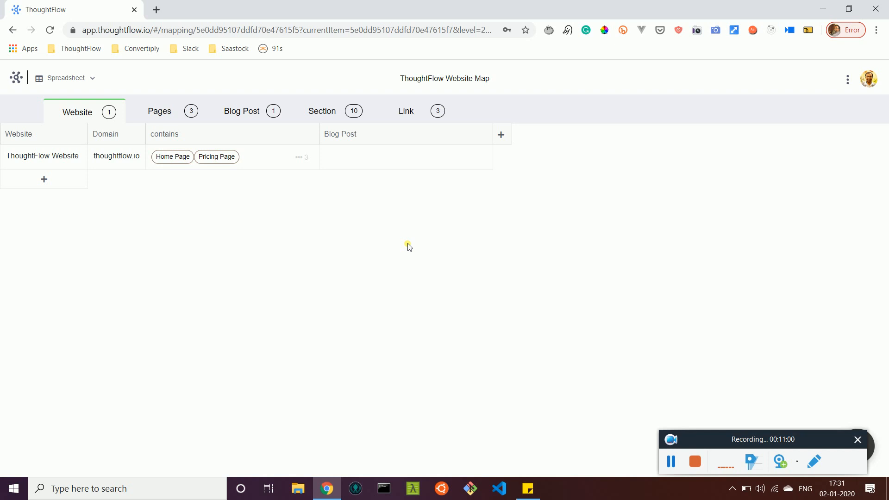
left_click(249, 119)
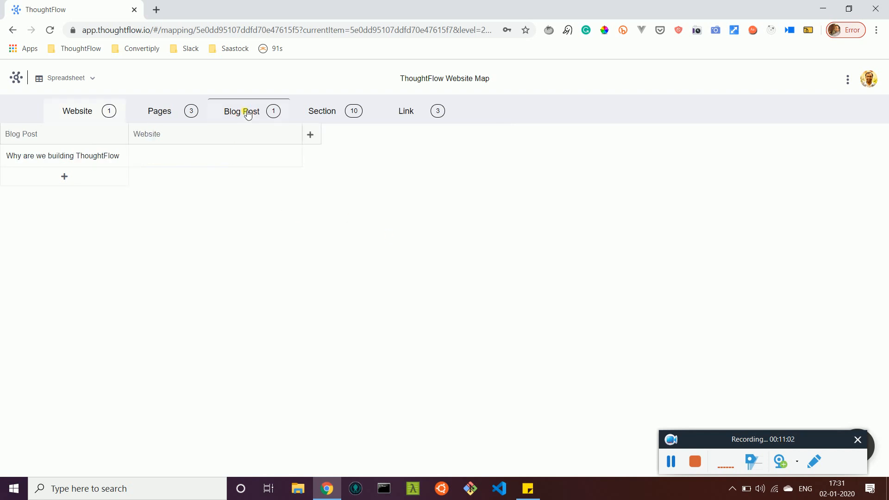